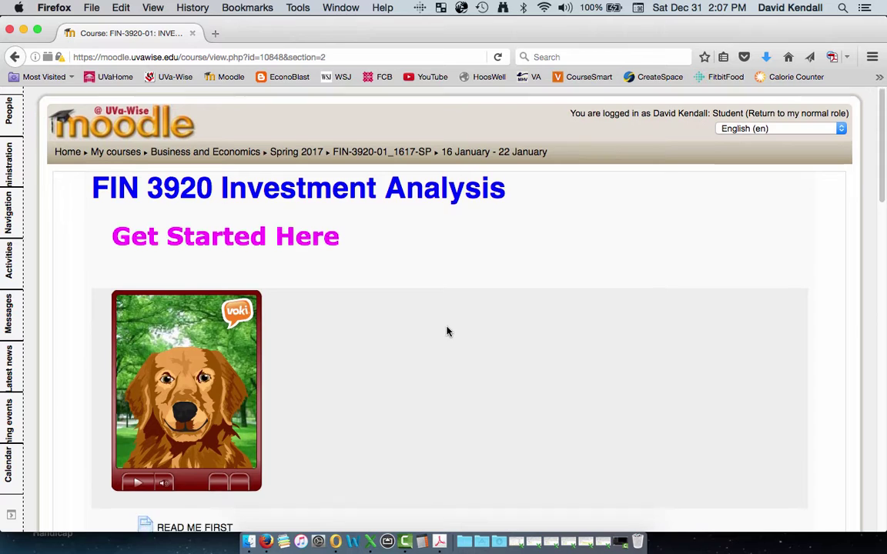
- Open the Spreadsheet 1.1 folder under Topic 1 on the FIN 3920 course page
scroll(447, 331, "down", 10)
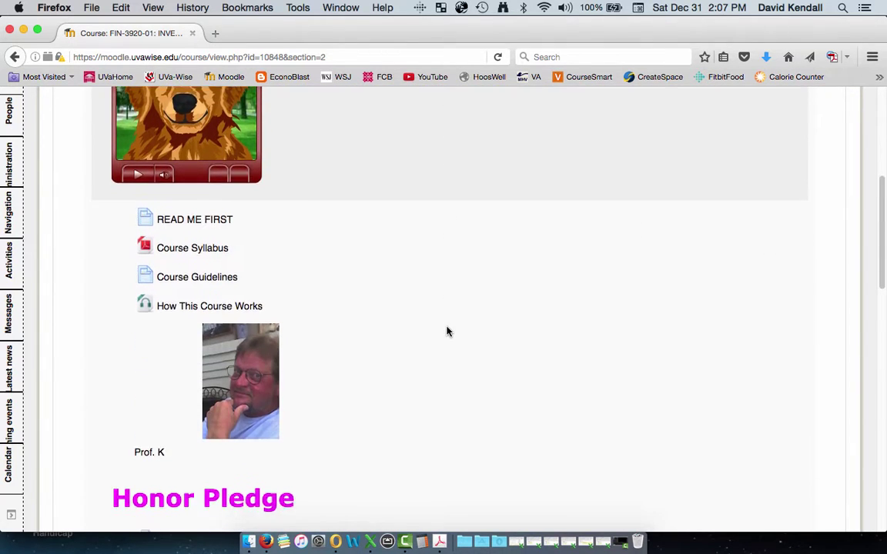
scroll(448, 332, "down", 7)
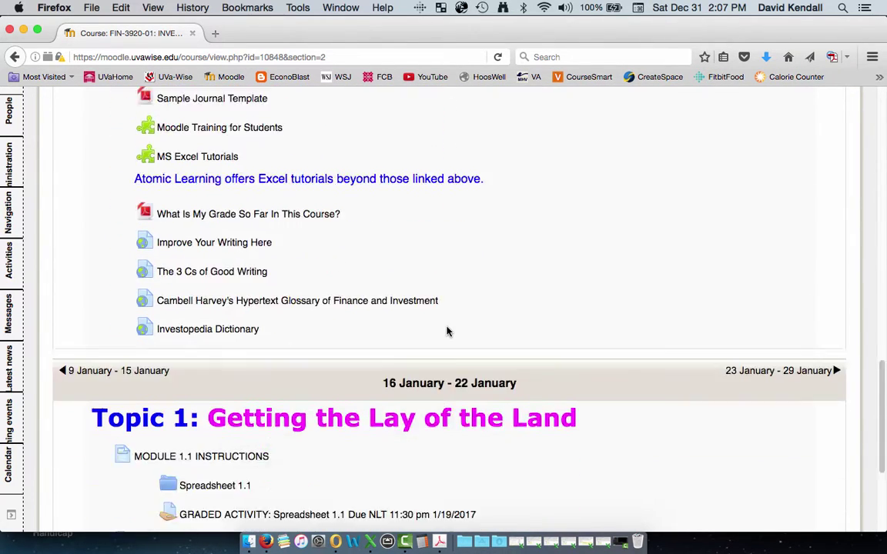
scroll(559, 341, "down", 2)
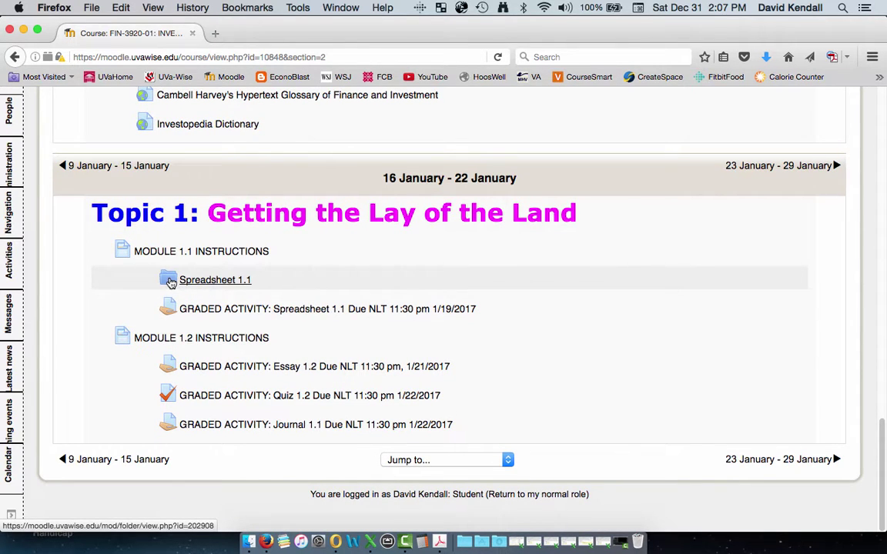
left_click(171, 282)
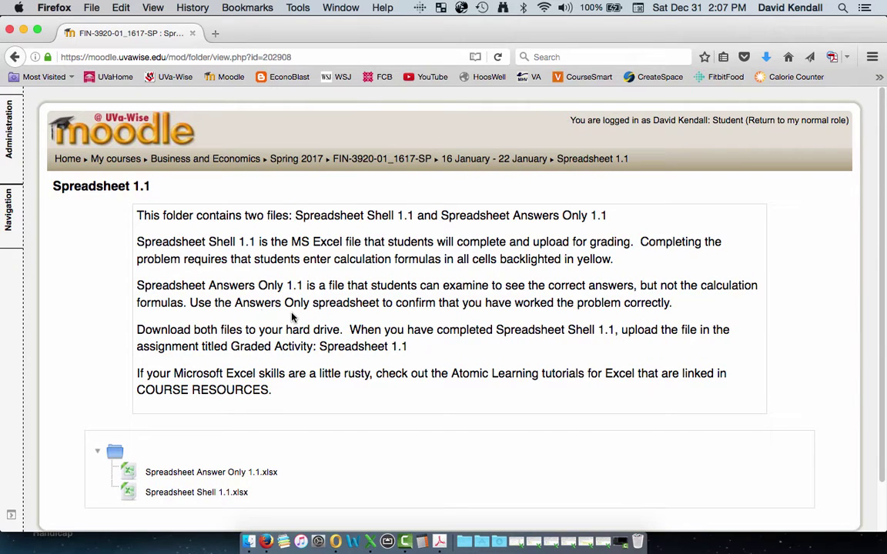
- Open Spreadsheet Shell 1.1.xlsx from the course folder in Microsoft Excel
scroll(292, 317, "down", 2)
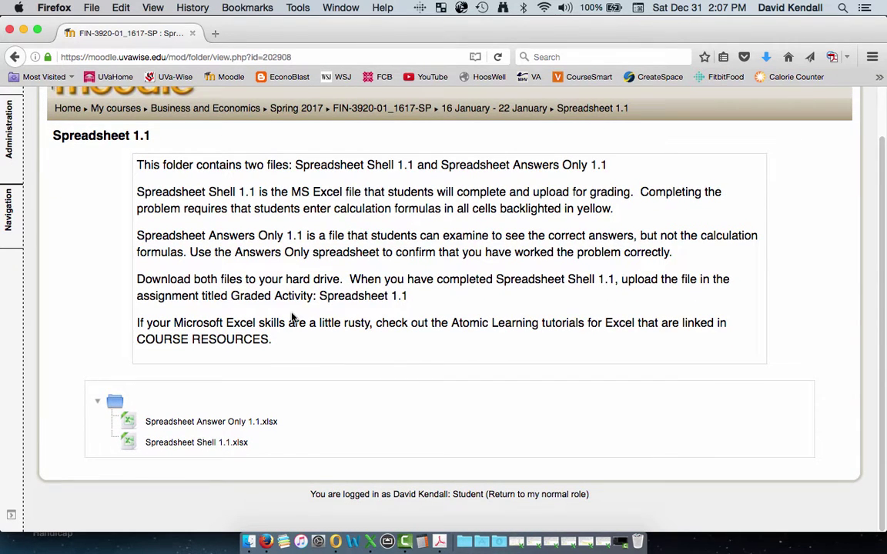
left_click(198, 443)
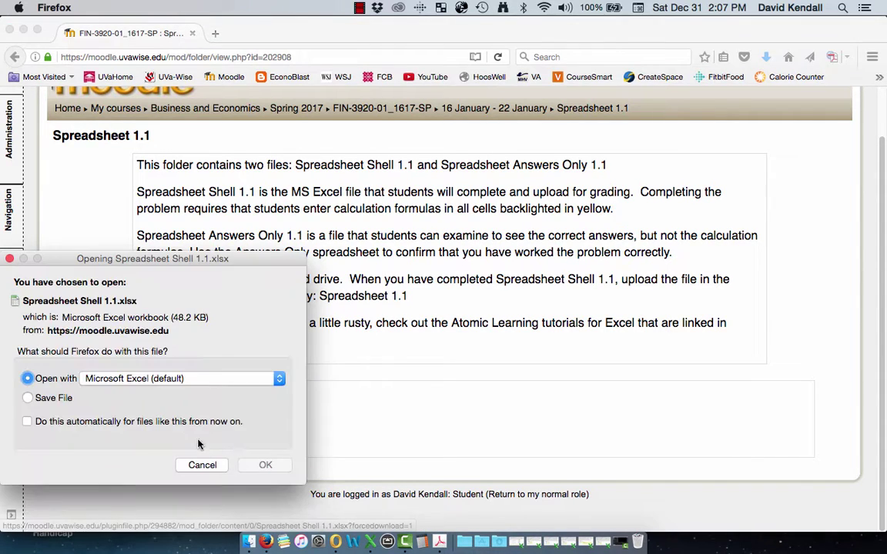
left_click(266, 466)
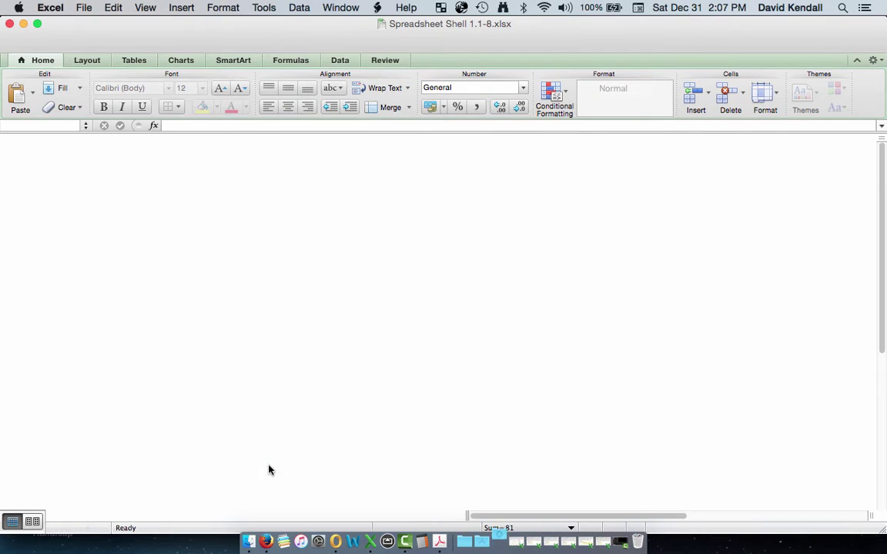
- Return to Firefox, open Spreadsheet Answer Only 1.1.xlsx in Microsoft Excel, and minimize that workbook to work in the shell
left_click(265, 542)
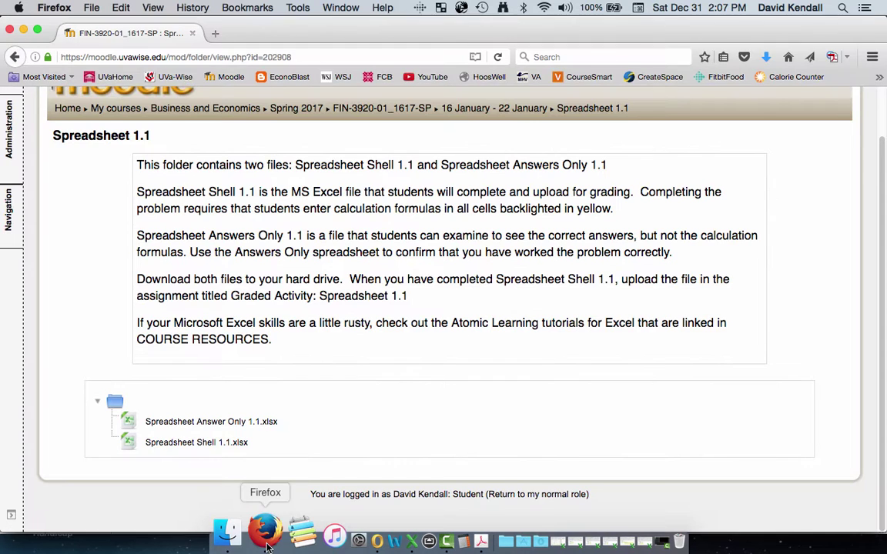
left_click(192, 422)
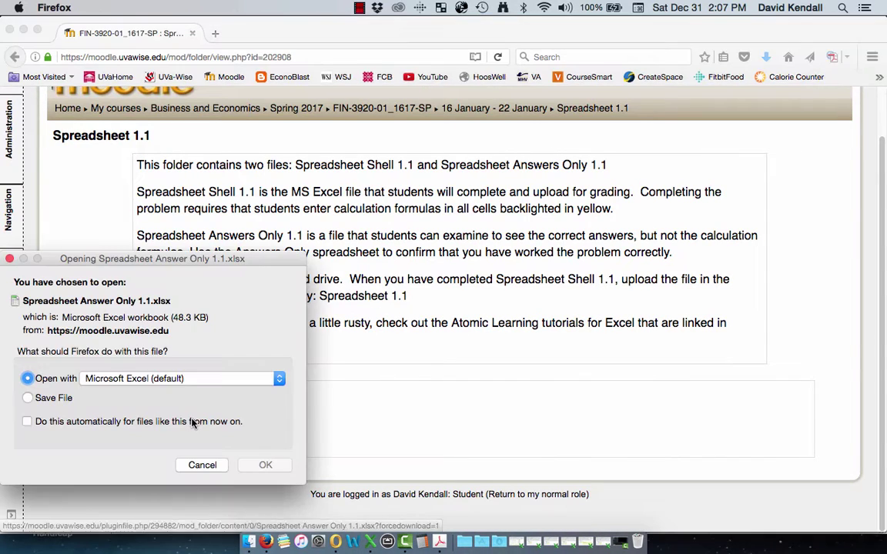
left_click(266, 465)
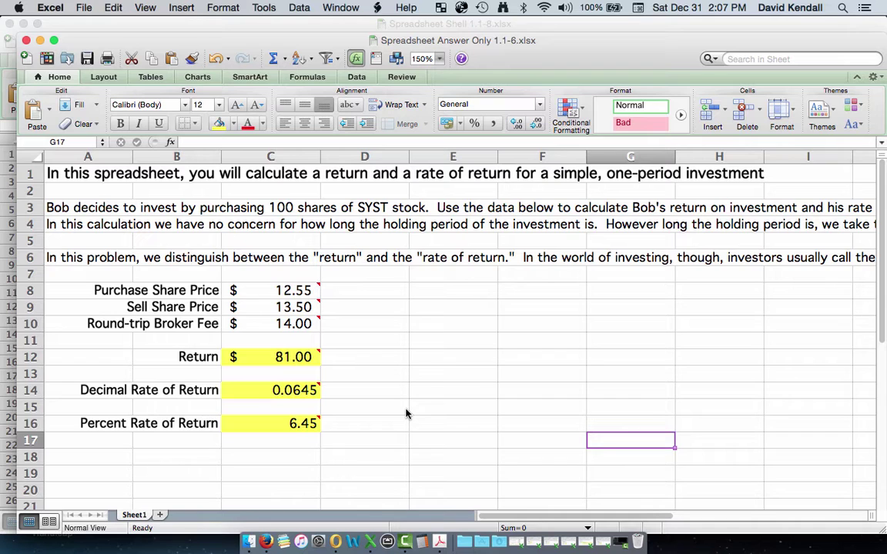
left_click(40, 40)
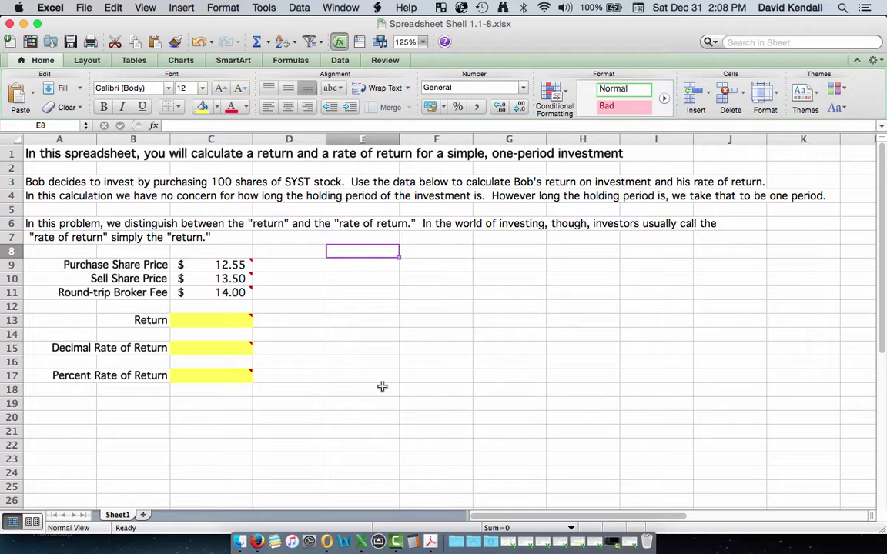
- Show the comment attached to the Return cell C13 so its instructions stay displayed
mouse_move(232, 317)
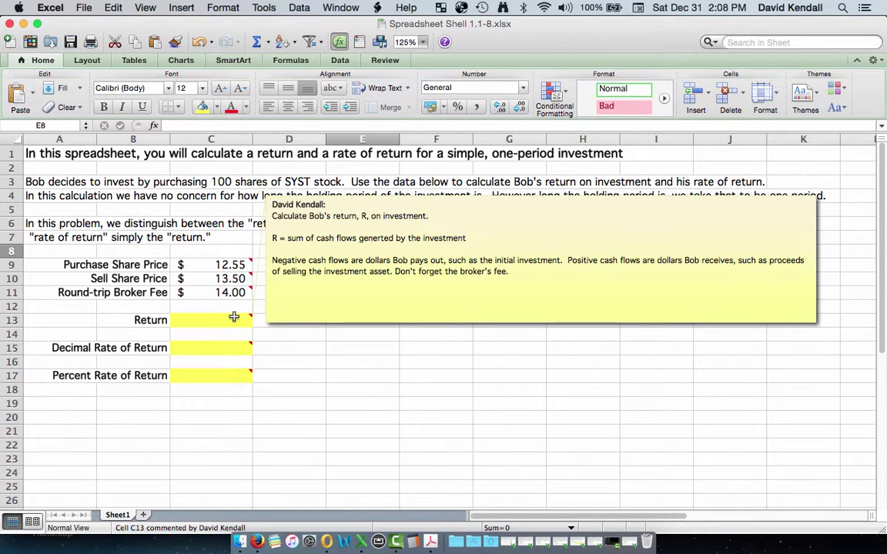
right_click(234, 316)
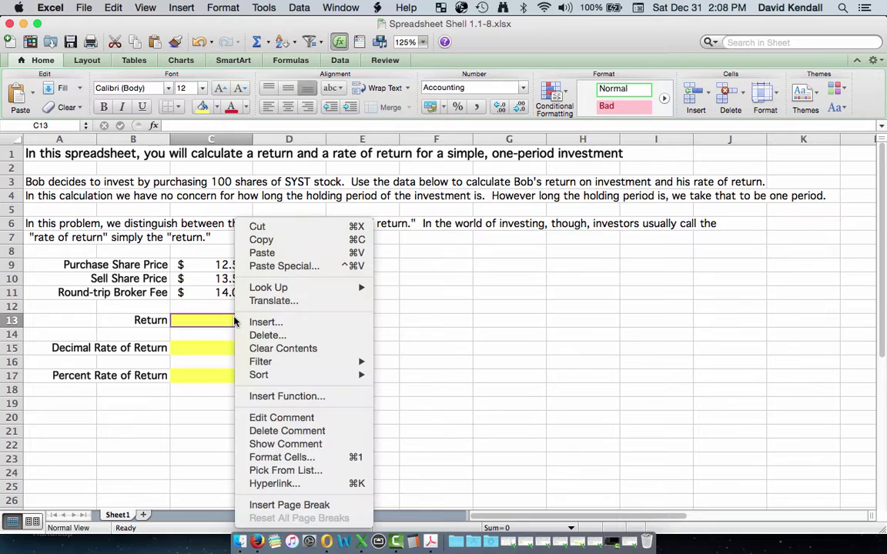
left_click(289, 446)
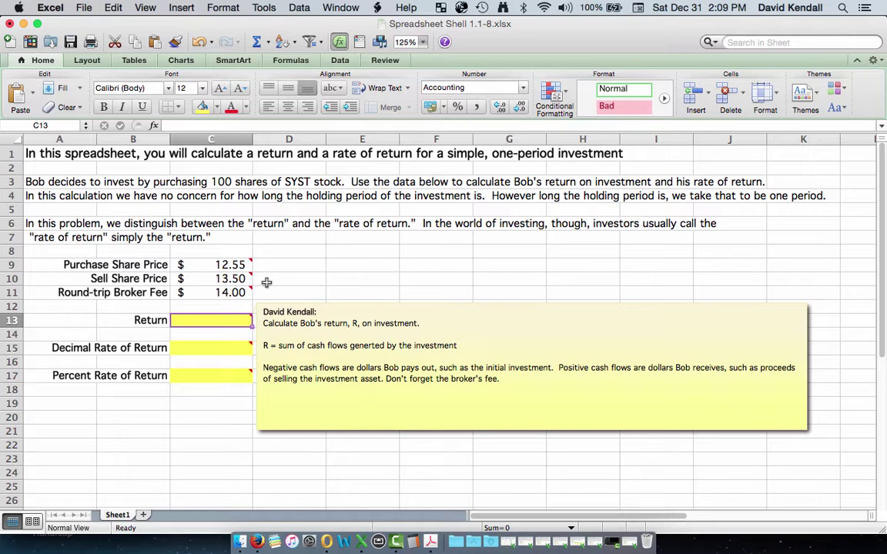
- Begin the Return formula in C13 with the purchase cash flow, =(100*-C9)
mouse_move(244, 280)
mouse_move(222, 295)
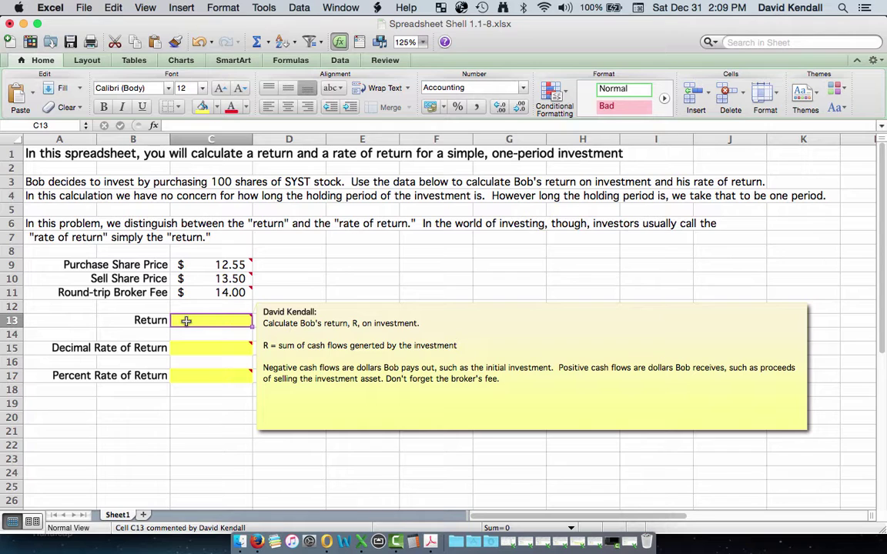
type("=")
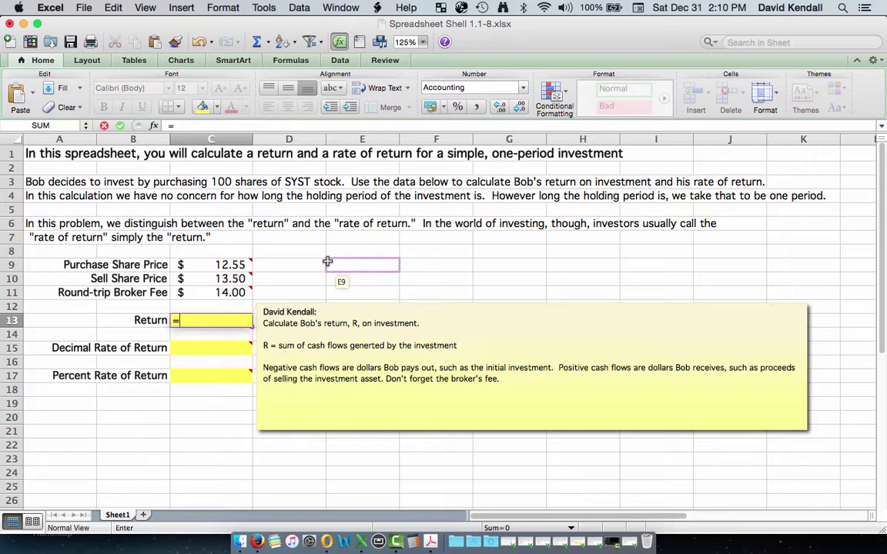
type("100")
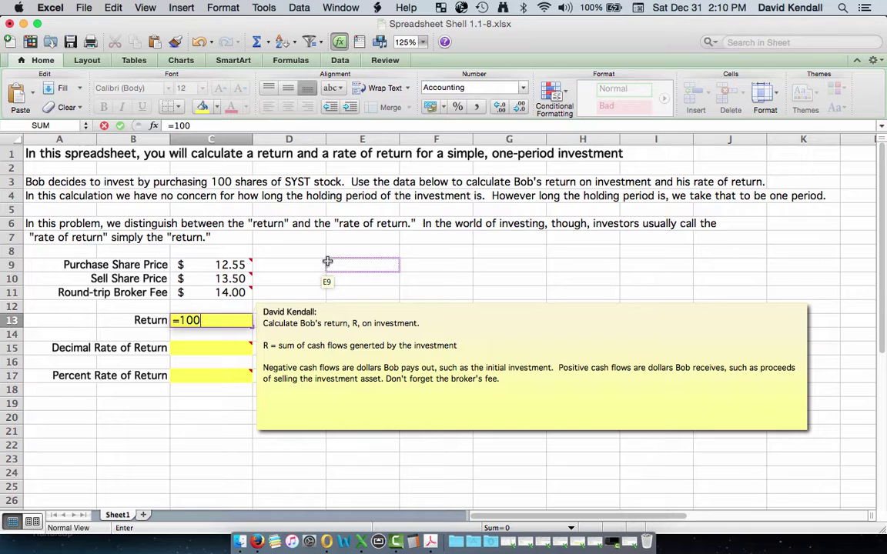
type("*")
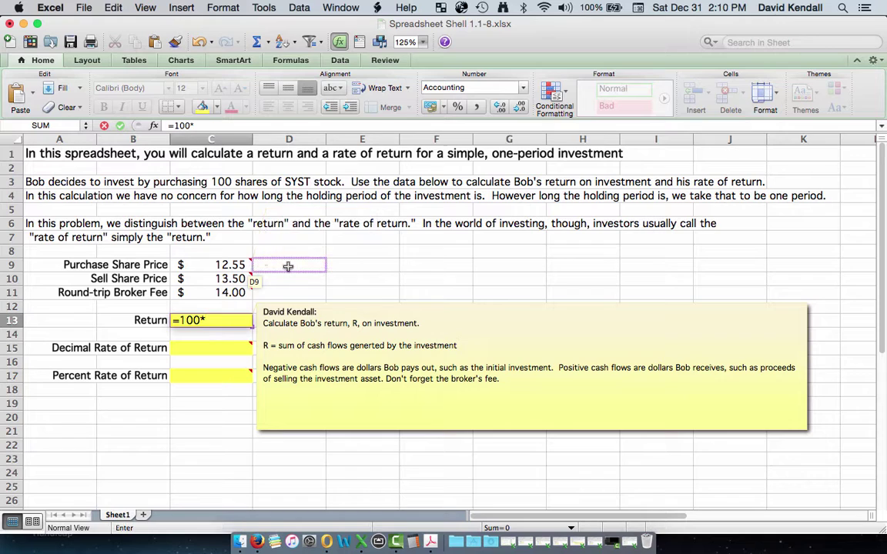
type("-")
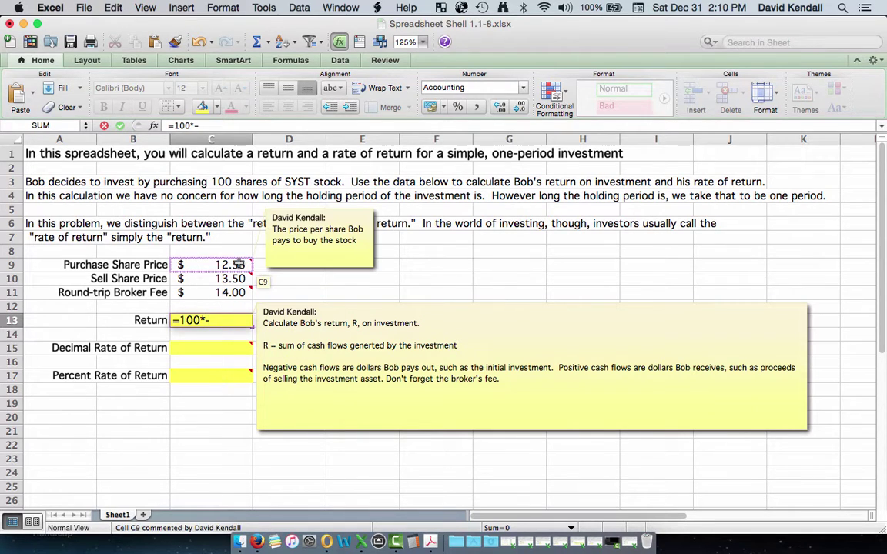
left_click(240, 264)
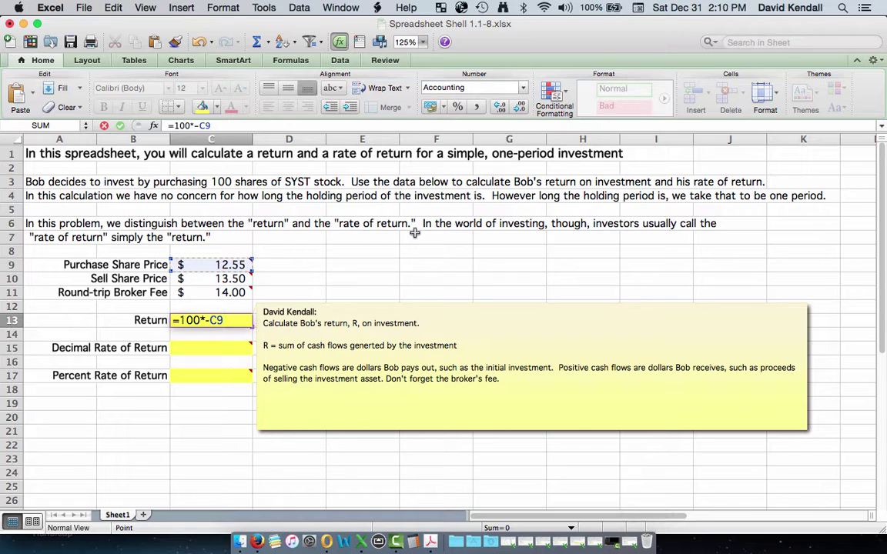
type(")")
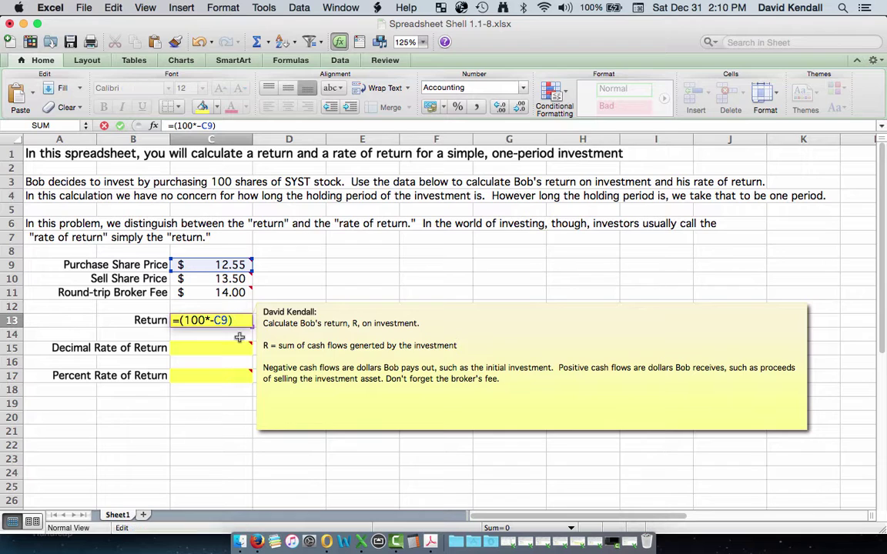
mouse_move(242, 344)
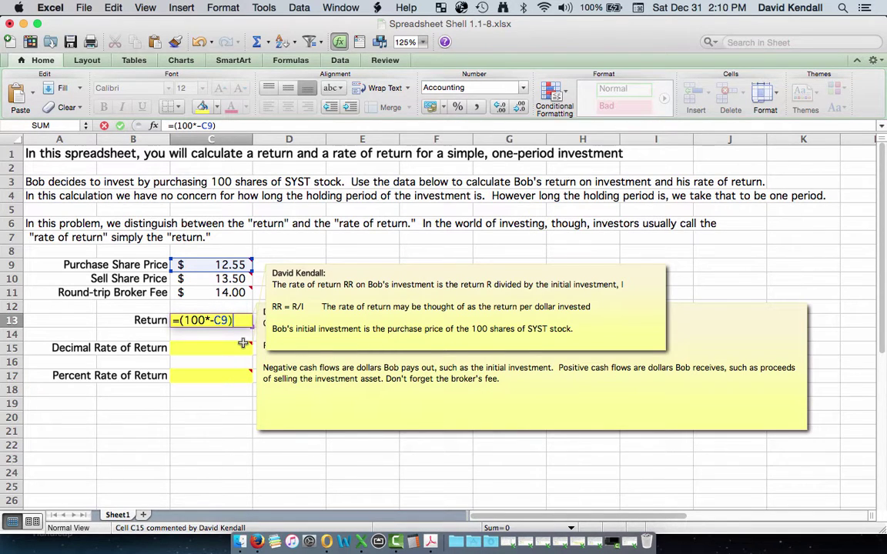
- Add the sale proceeds term +(100*C10) to the Return formula in C13
type("+")
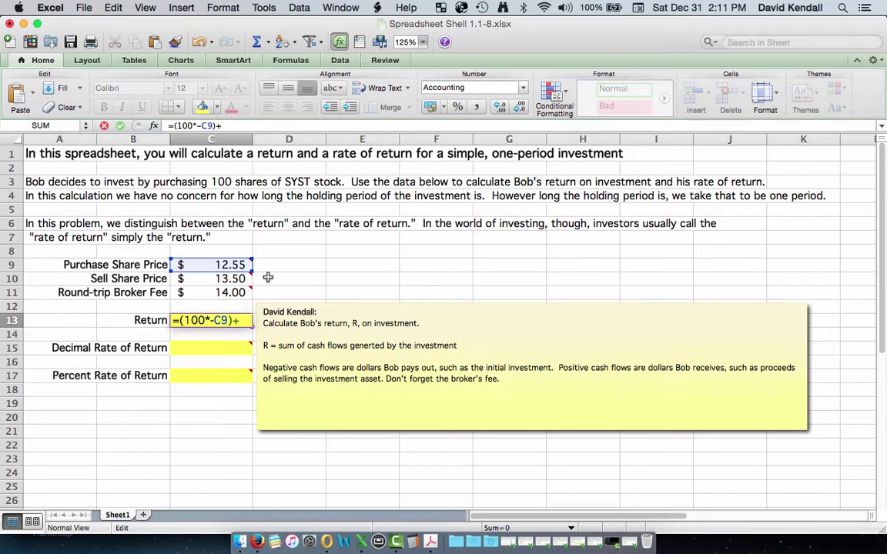
type("()")
type("100")
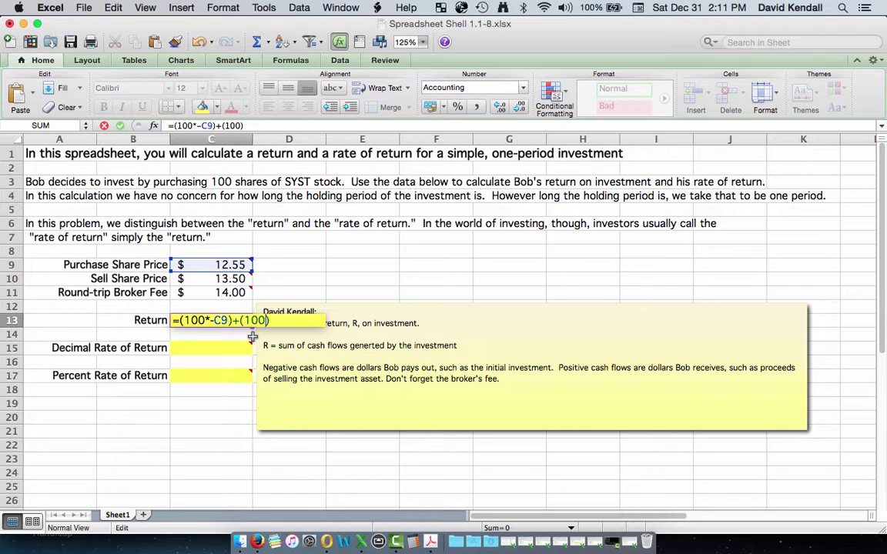
type("*")
mouse_move(225, 279)
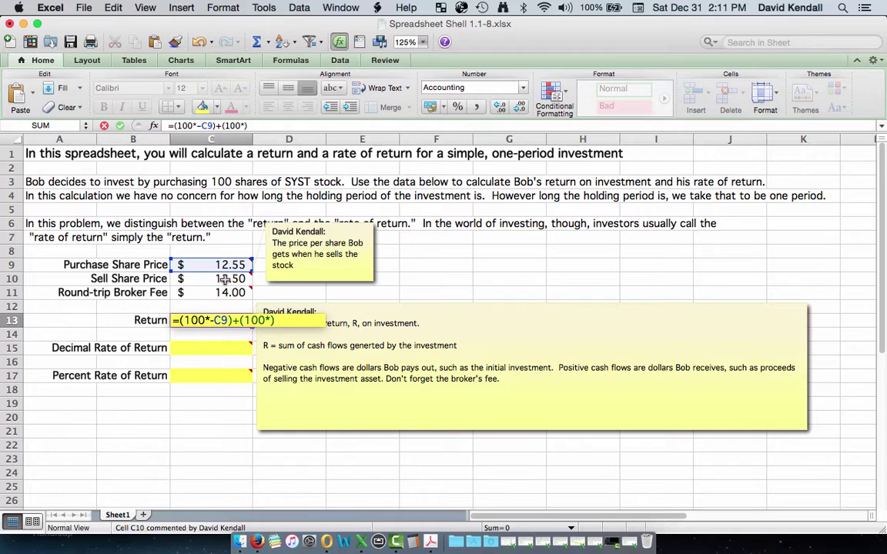
left_click(226, 282)
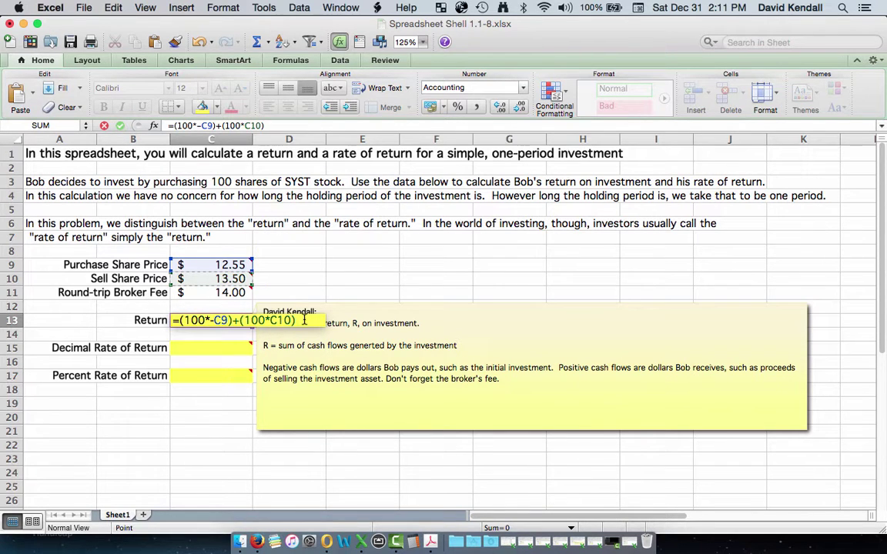
- Add the negative broker fee term +-C11 to the end of the Return formula in C13 and accept the formula
left_click(297, 321)
type("+")
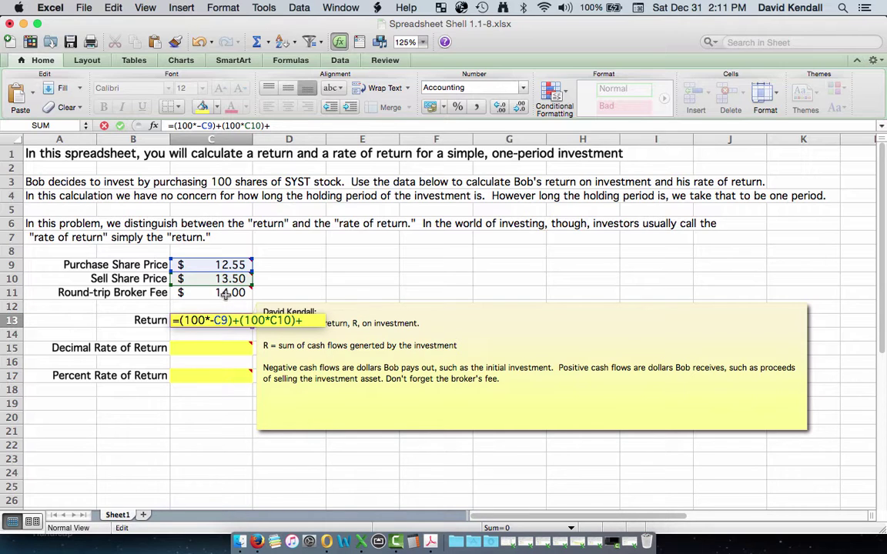
left_click(227, 297)
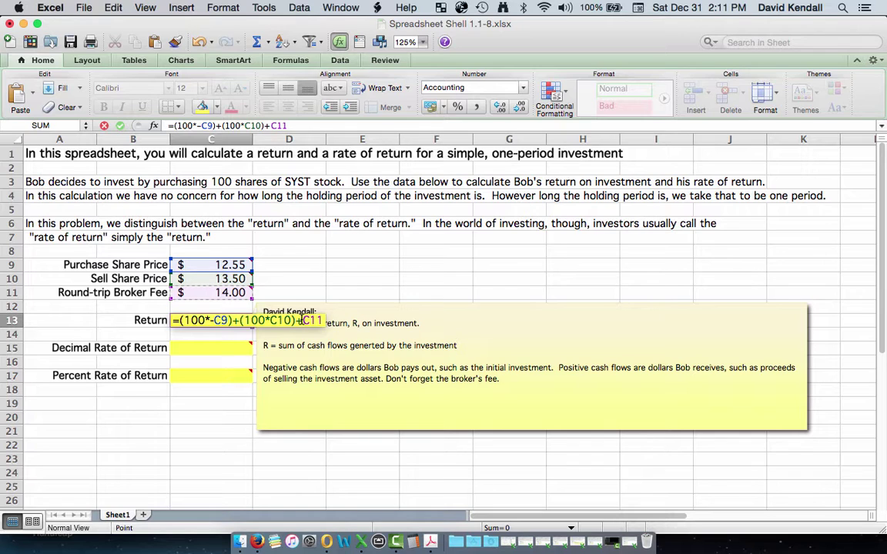
left_click(300, 321)
type("-")
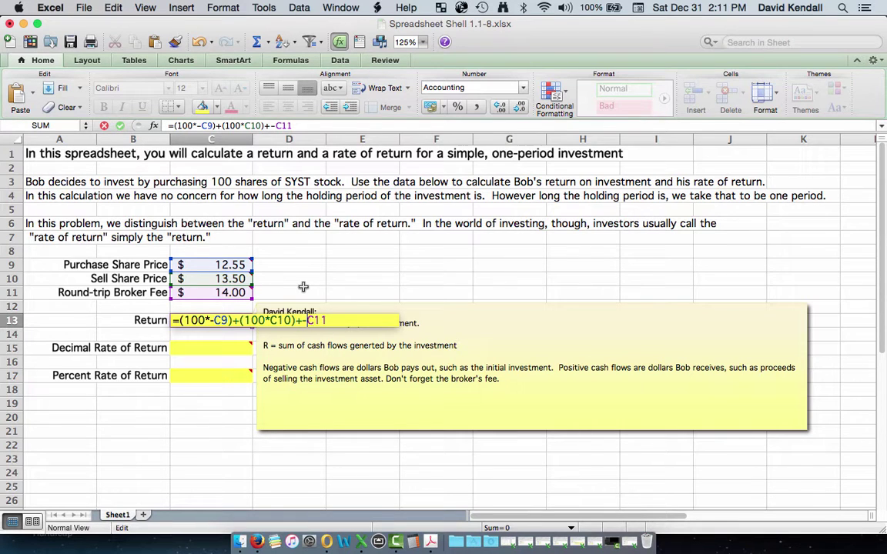
left_click(120, 127)
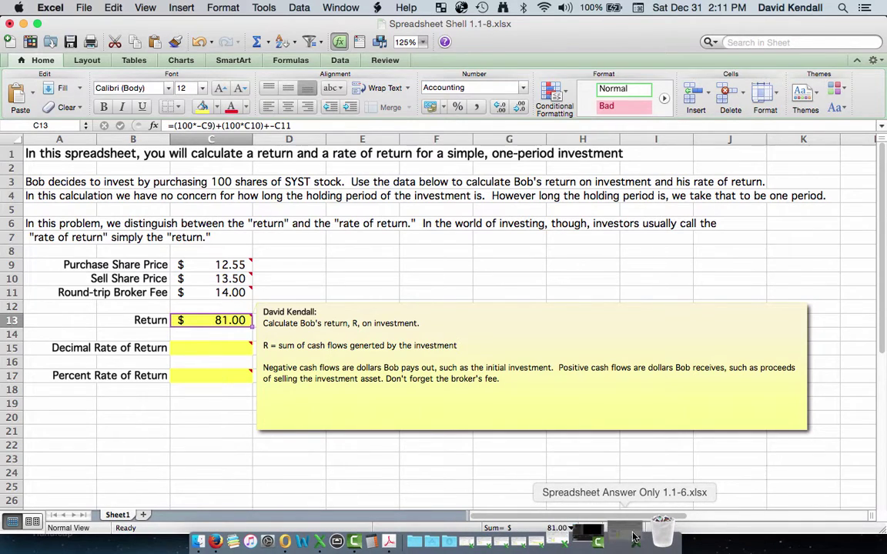
- Check the Return against the Spreadsheet Answer Only workbook, minimize it, and go back to the shell workbook
left_click(633, 536)
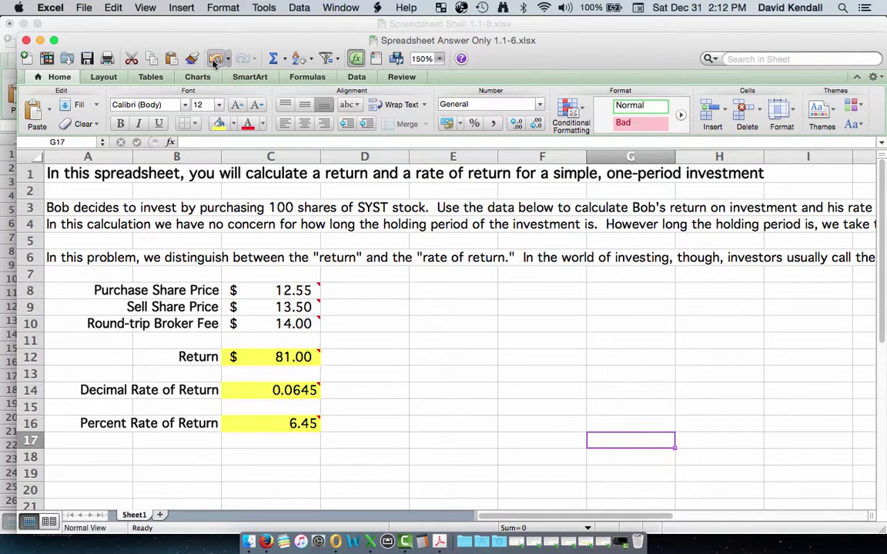
left_click(38, 40)
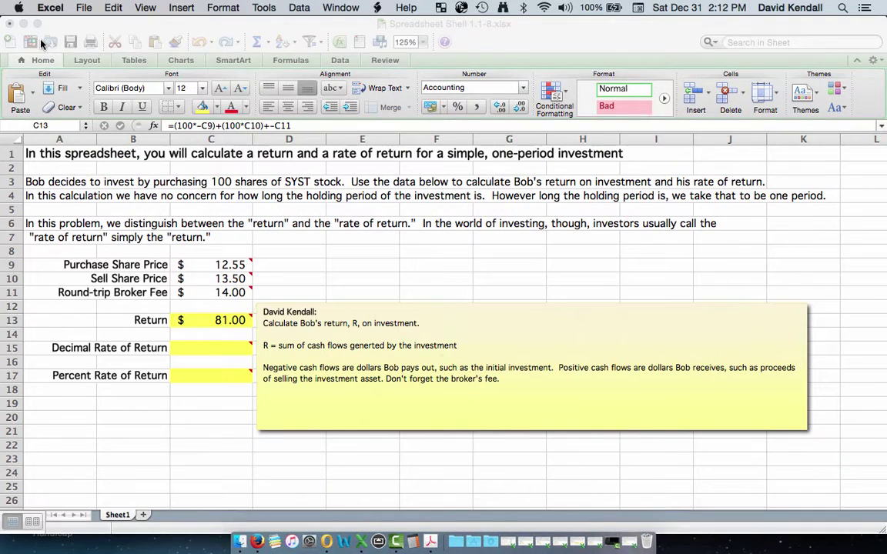
left_click(241, 416)
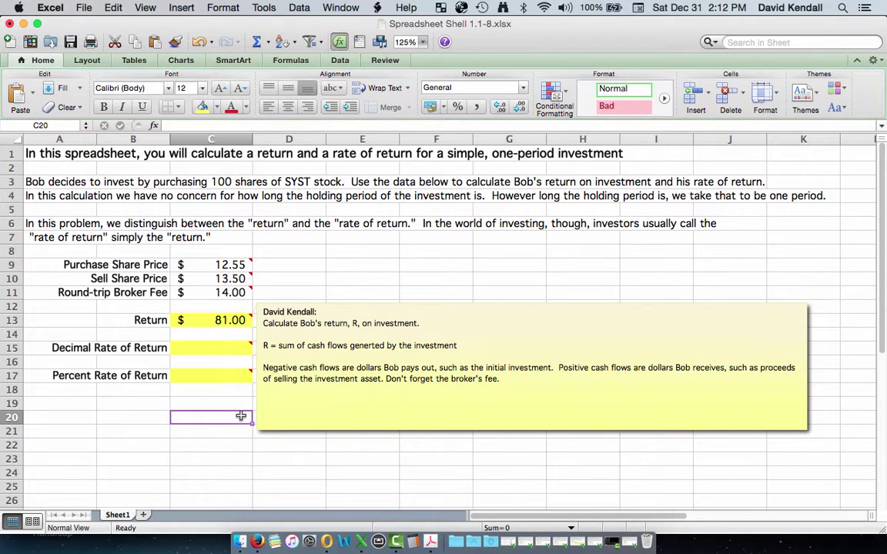
- Hide the comment on the Return cell C13
right_click(232, 325)
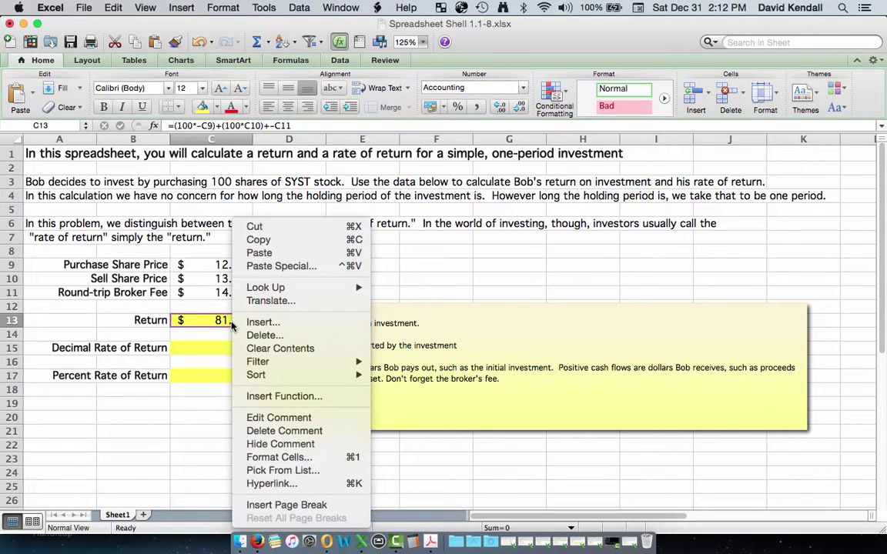
left_click(272, 446)
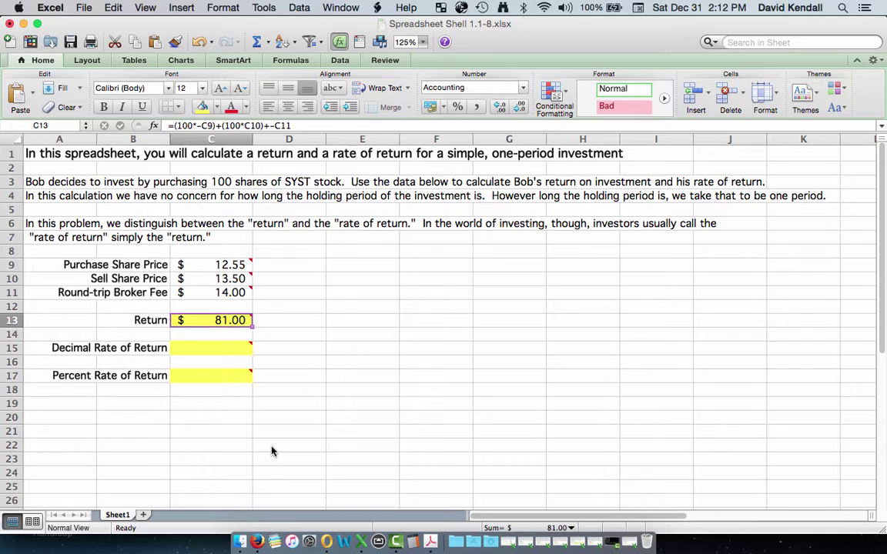
- Save a copy of the workbook to the Desktop, named with the student's surname followed by "Spreadsheet Shell 1.1"
left_click(85, 9)
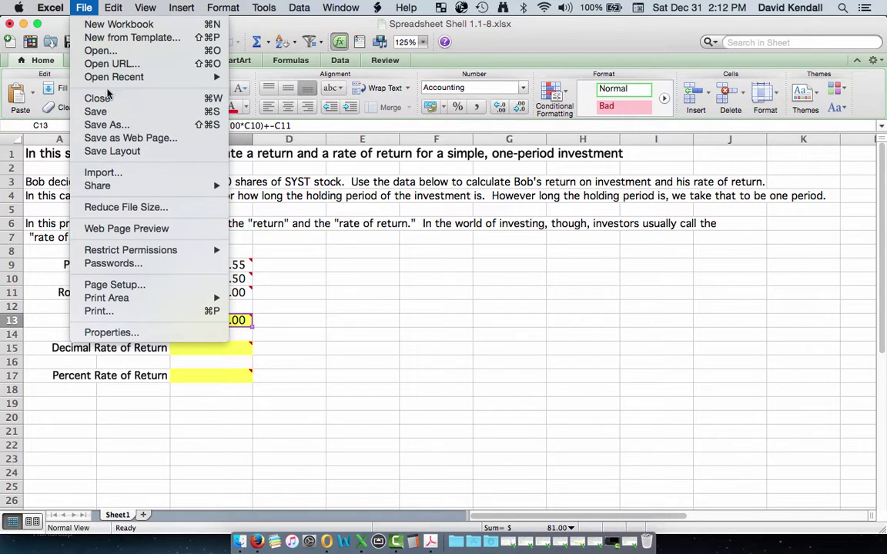
left_click(113, 125)
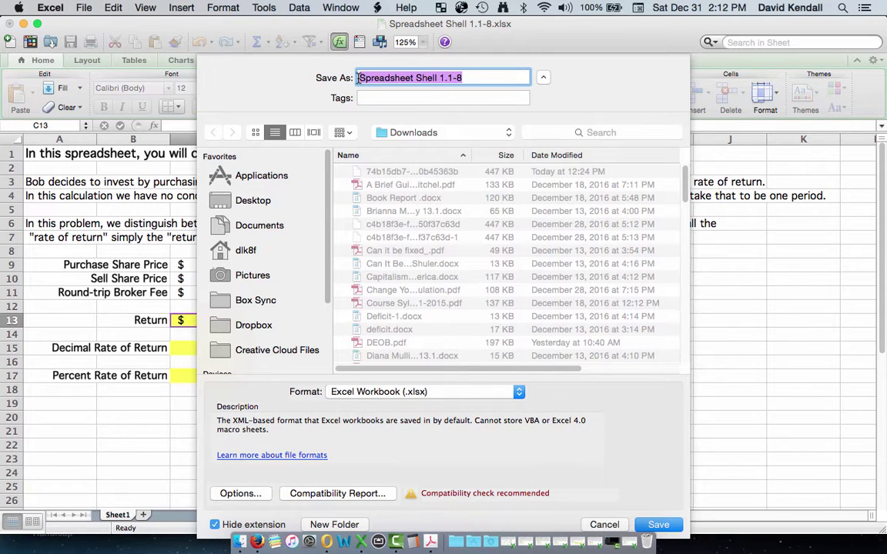
left_click(360, 78)
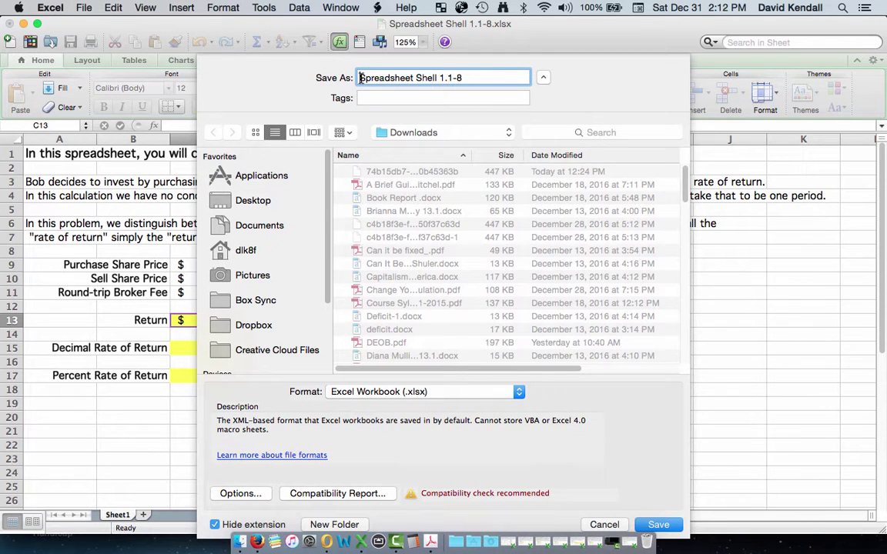
type("Kendall")
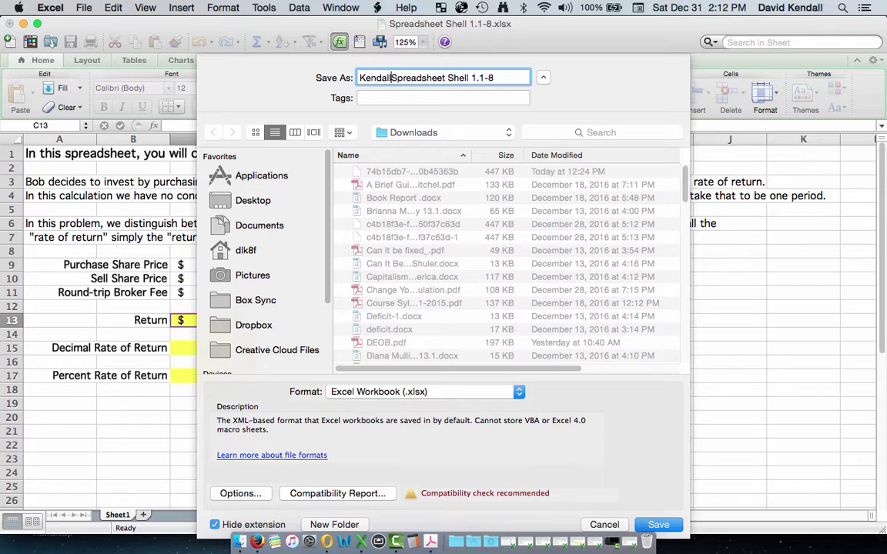
left_click(501, 76)
key("BackSpace")
key("BackSpace")
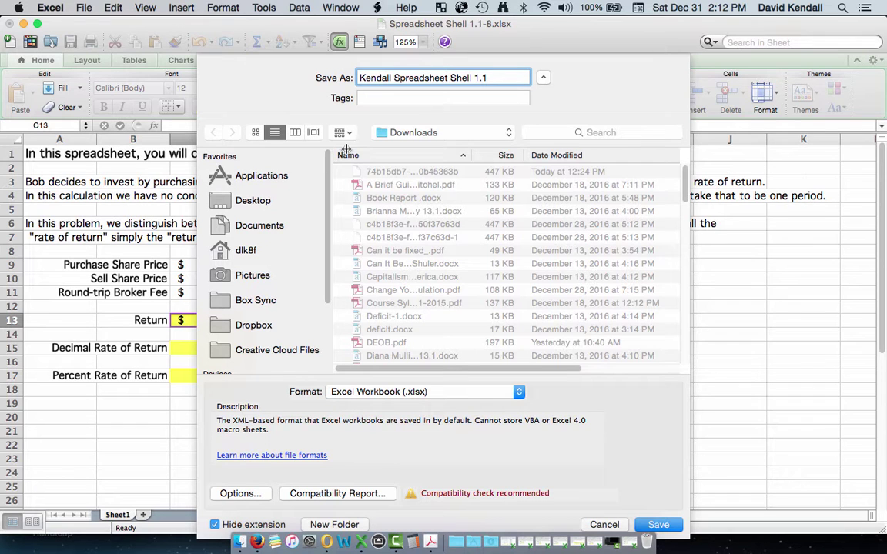
left_click(237, 201)
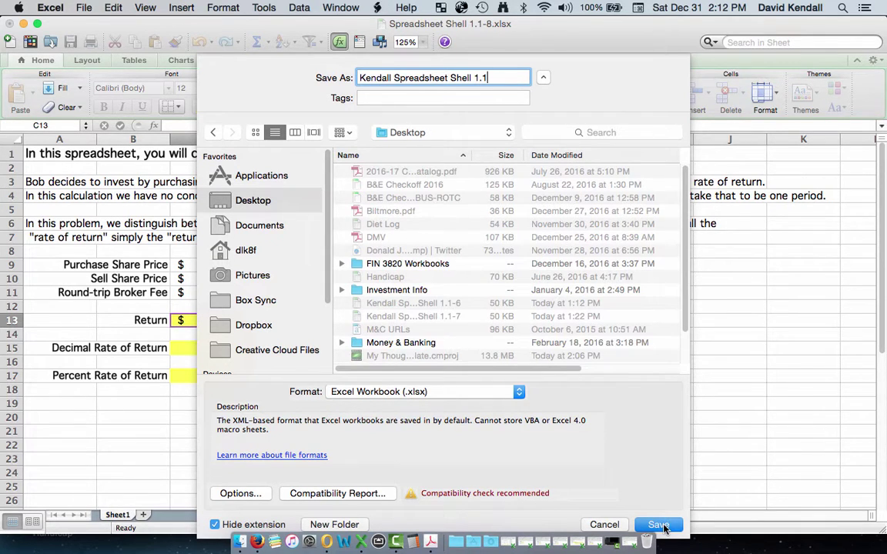
left_click(659, 525)
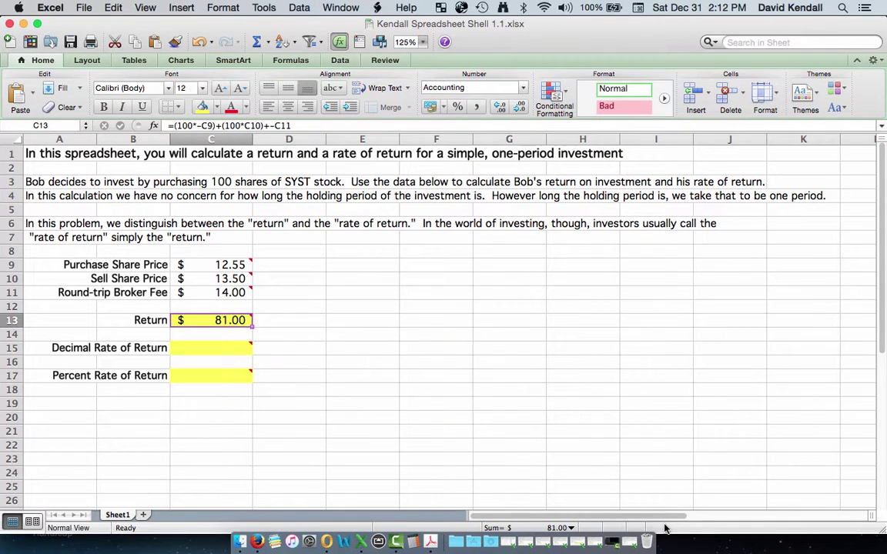
- Switch to Firefox, return to the Moodle course page, and open the Spreadsheet 1.1 graded activity to review its instructions and submission status
left_click(262, 531)
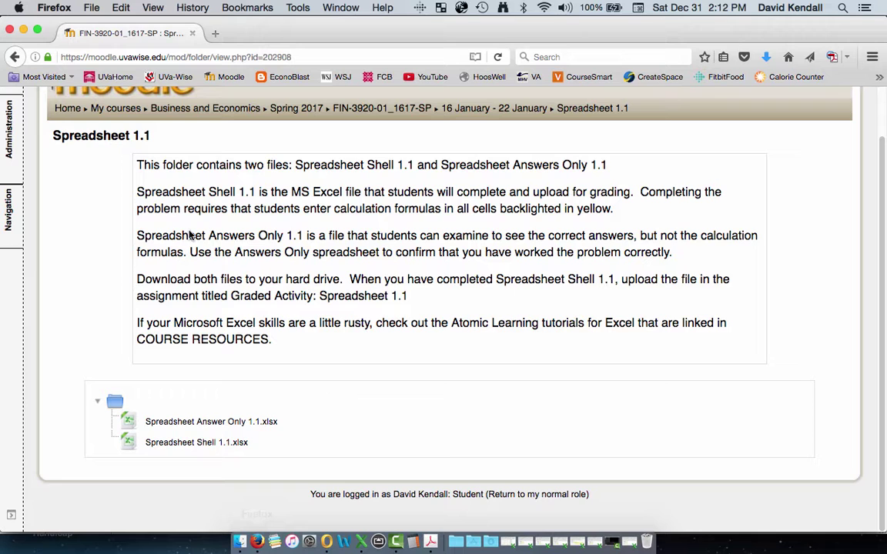
left_click(15, 57)
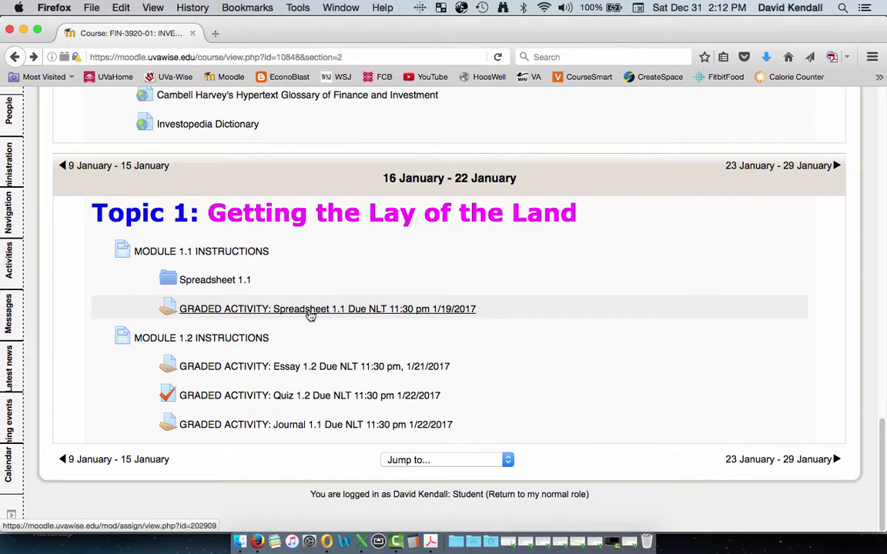
left_click(349, 311)
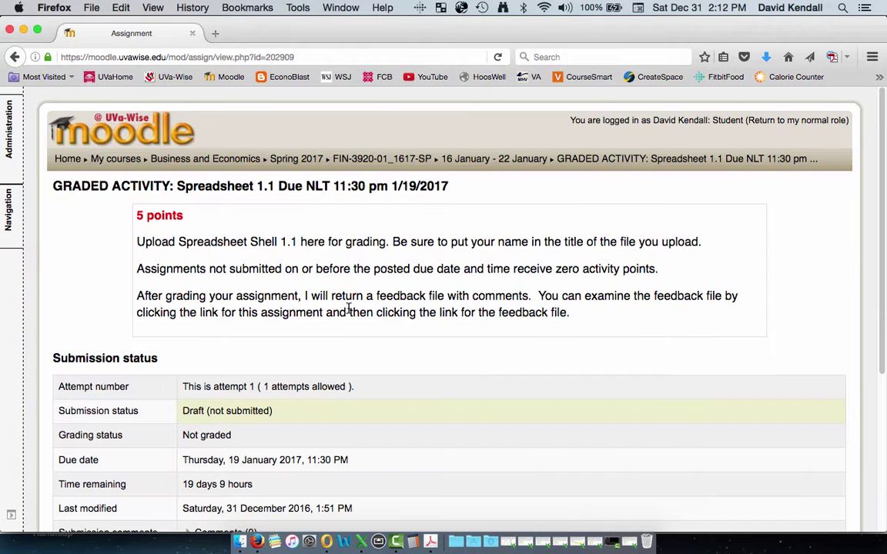
scroll(471, 322, "down", 5)
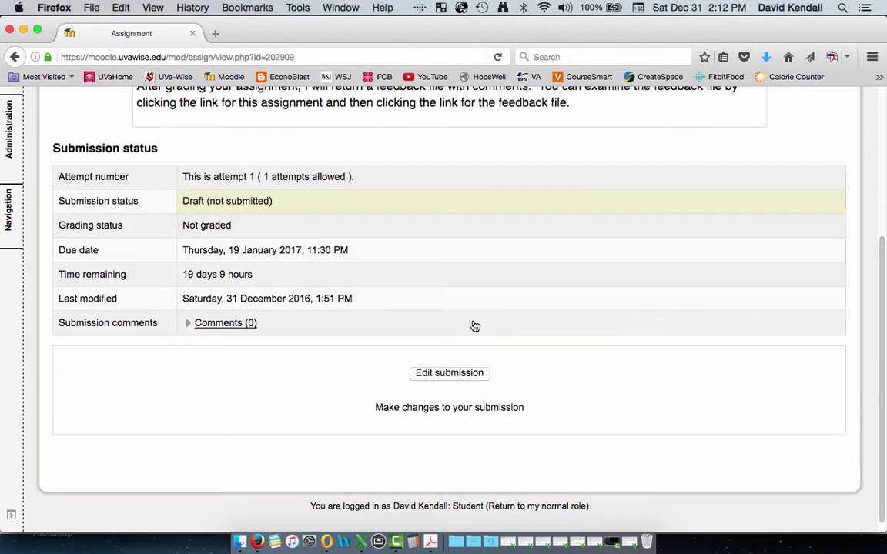
scroll(474, 325, "up", 3)
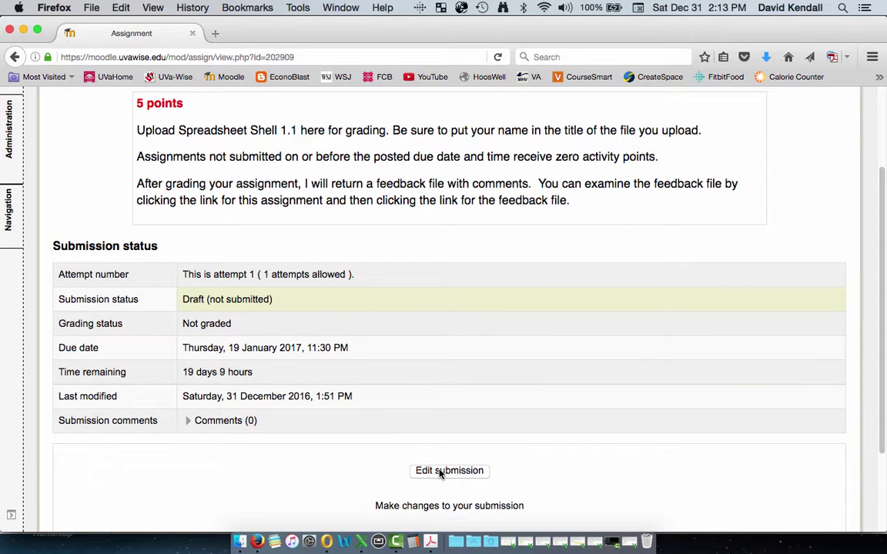
scroll(448, 390, "up", 1)
scroll(447, 391, "down", 3)
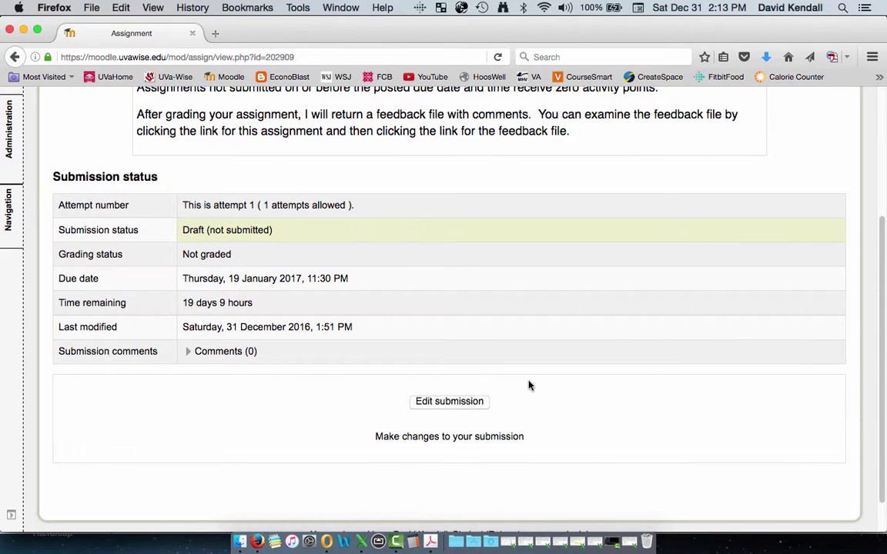
- Edit the assignment submission and upload the surname-prefixed Spreadsheet Shell 1.1 workbook from the Desktop
left_click(448, 401)
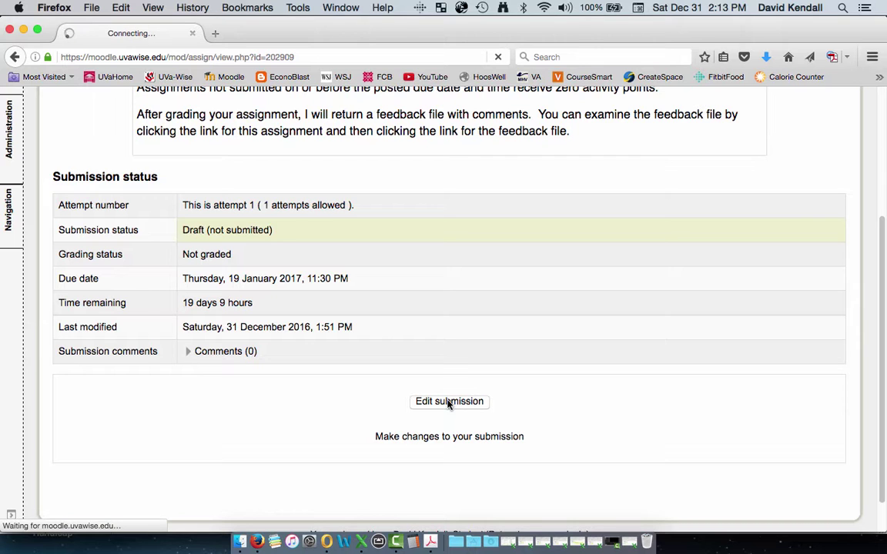
scroll(301, 330, "down", 5)
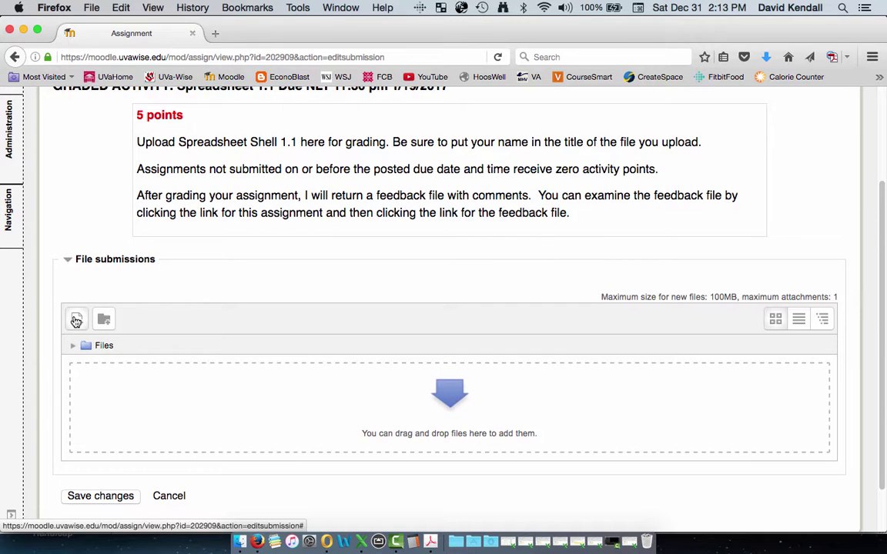
left_click(74, 318)
left_click(462, 251)
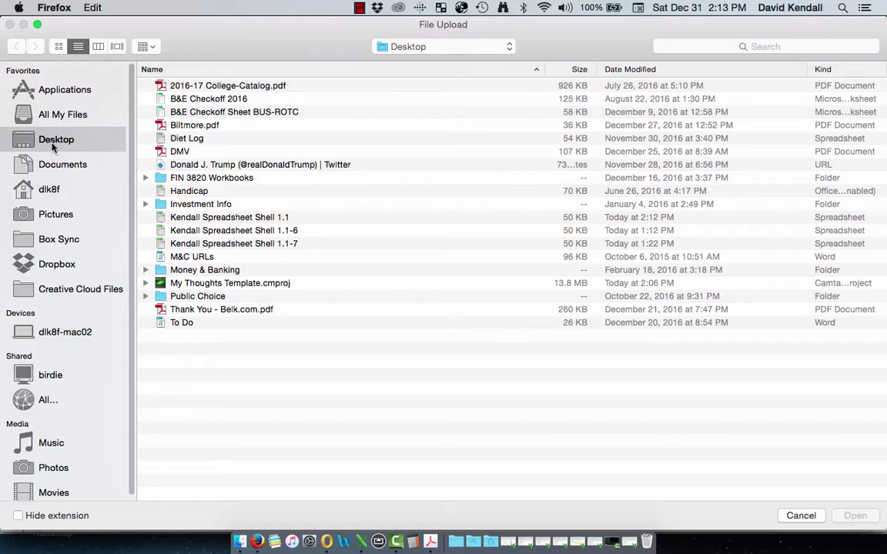
left_click(227, 217)
left_click(853, 516)
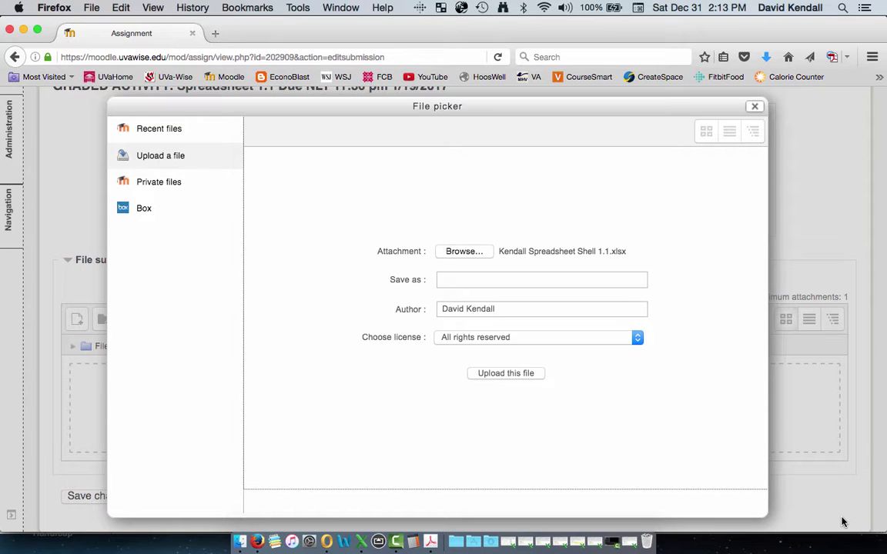
left_click(496, 374)
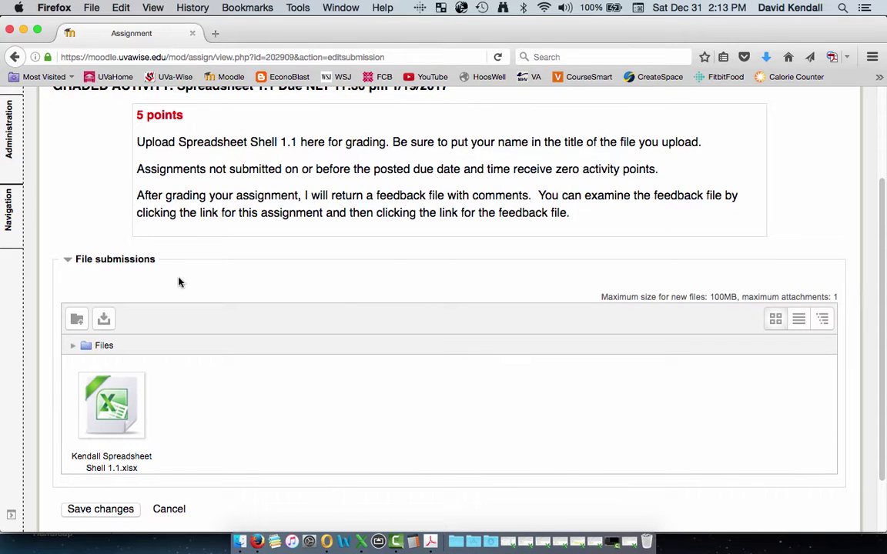
- Review the assignment instructions and attached workbook, and save the submission changes
scroll(391, 261, "up", 2)
scroll(392, 262, "up", 1)
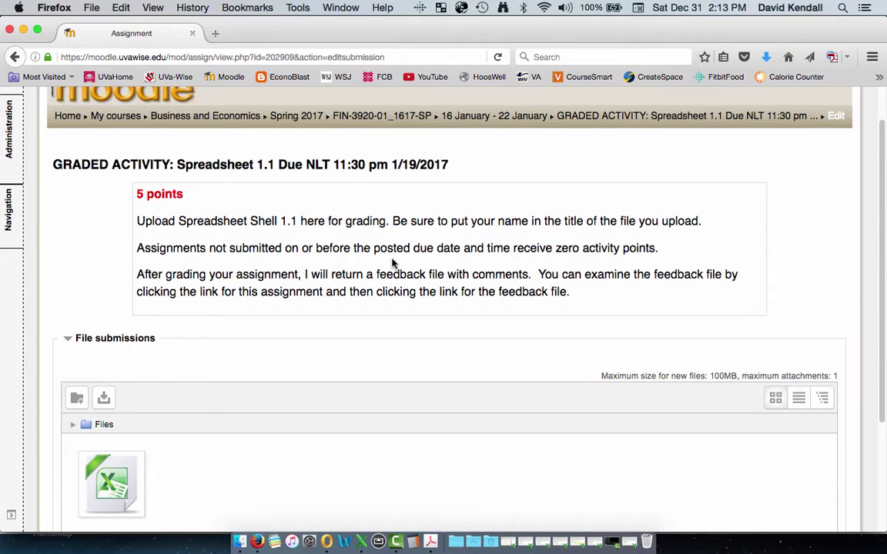
scroll(392, 262, "down", 3)
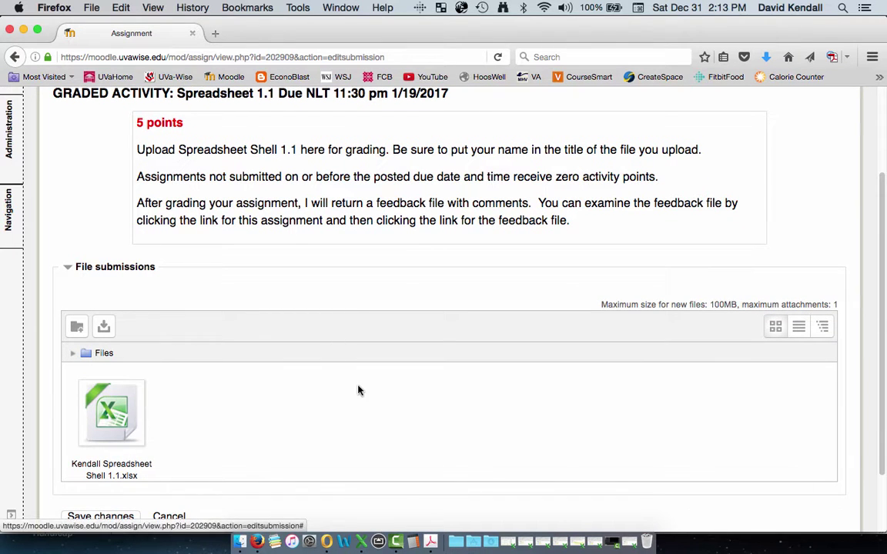
scroll(358, 390, "down", 2)
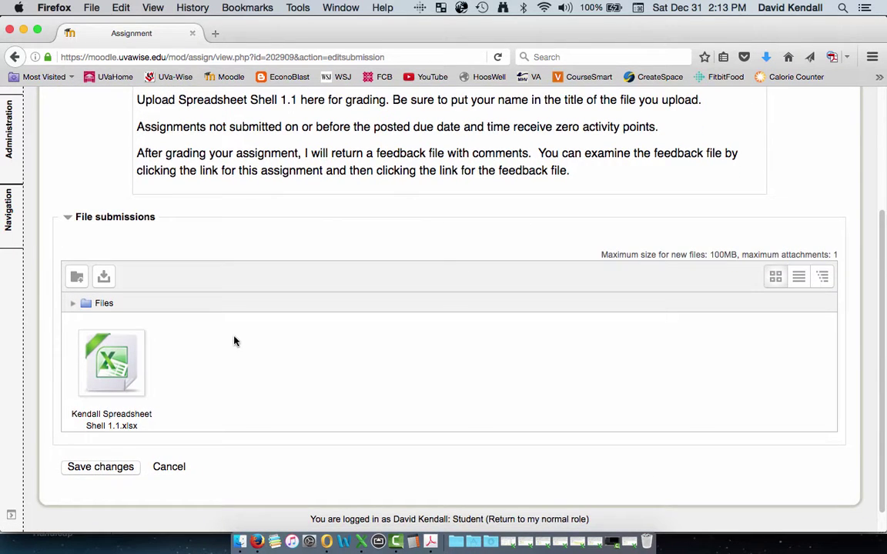
scroll(235, 341, "down", 1)
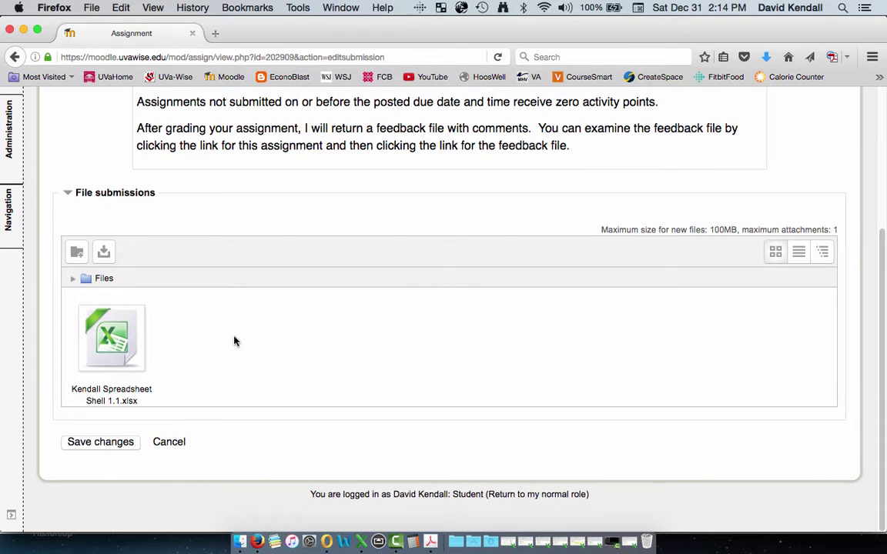
scroll(235, 341, "up", 2)
scroll(233, 340, "down", 2)
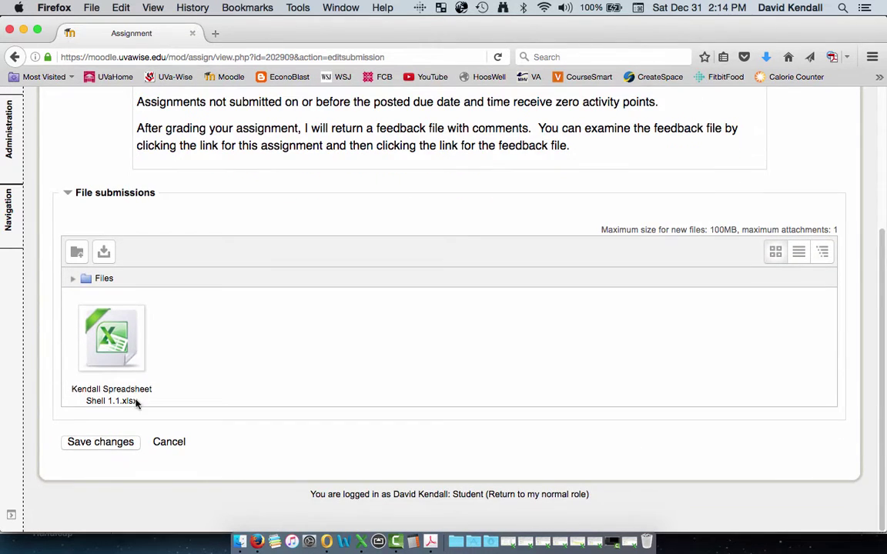
left_click(100, 442)
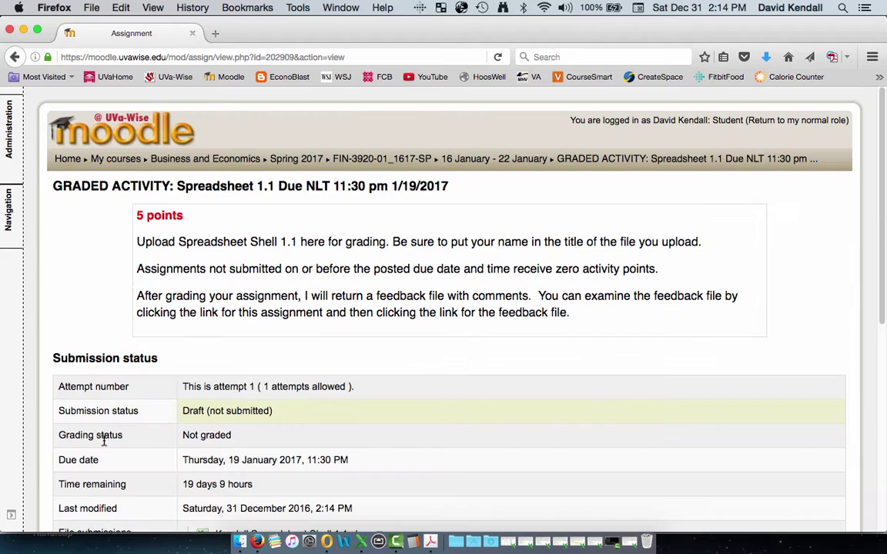
- Reopen the saved draft submission for editing and delete the attached Spreadsheet Shell 1.1 workbook, confirming the deletion
scroll(541, 314, "down", 4)
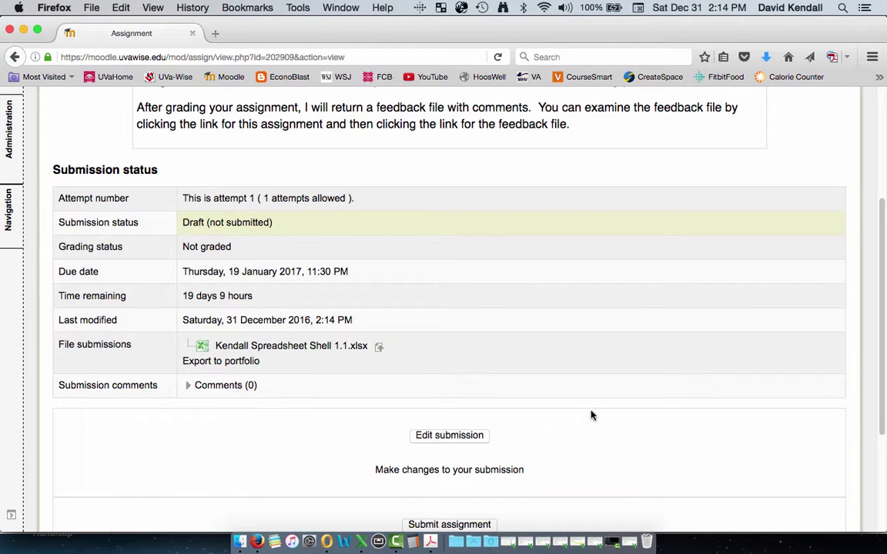
scroll(580, 414, "down", 3)
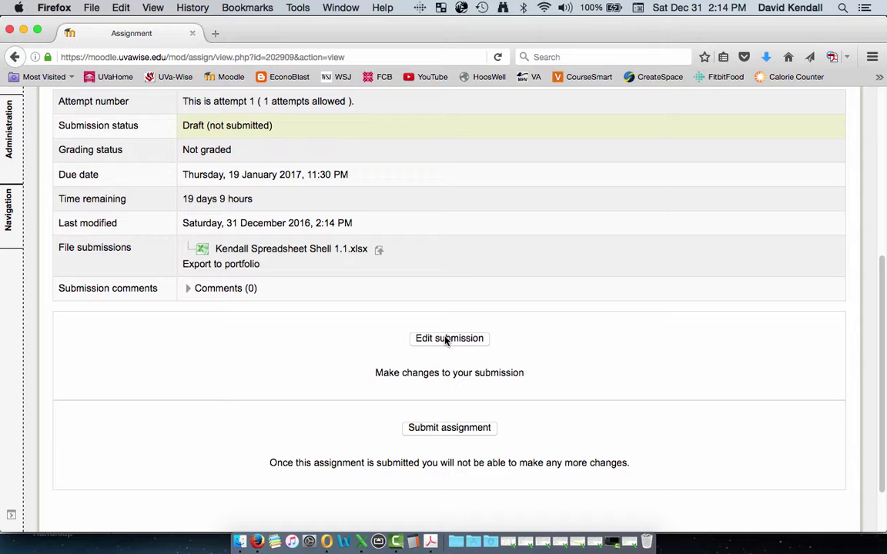
left_click(447, 338)
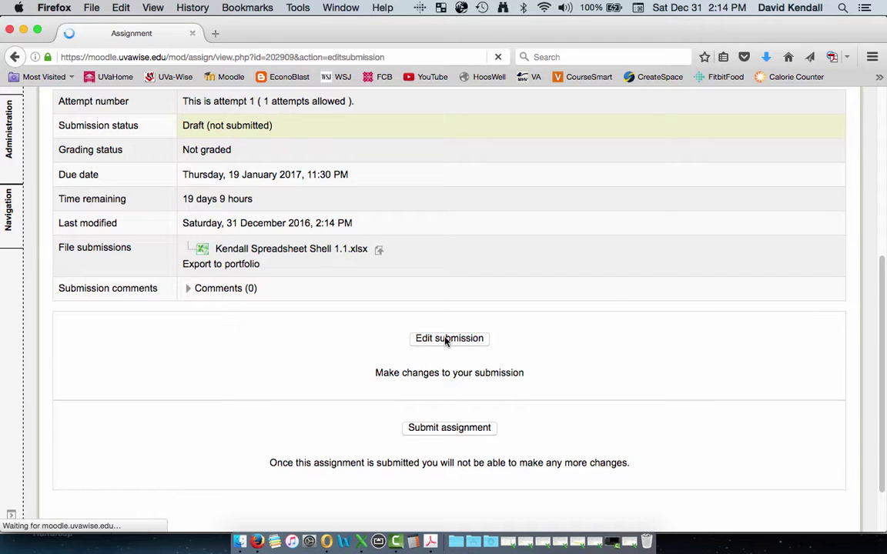
scroll(337, 254, "down", 5)
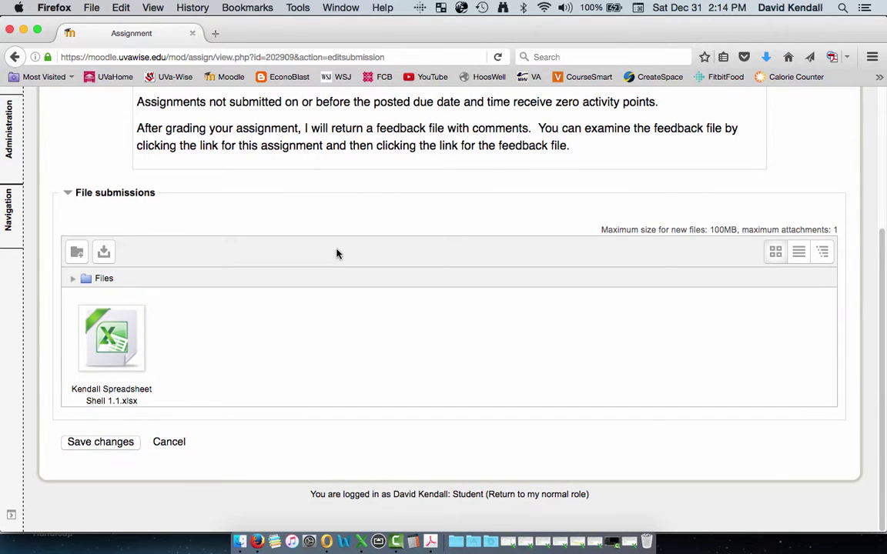
left_click(110, 345)
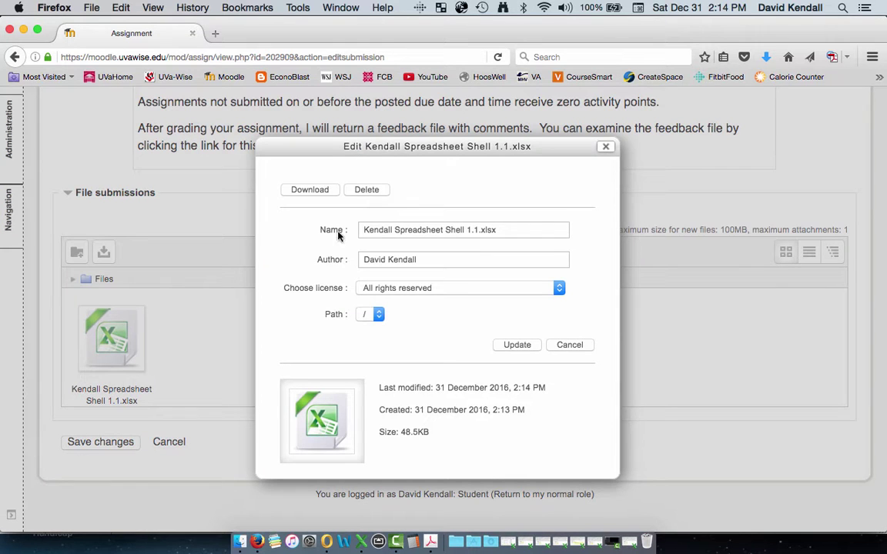
left_click(365, 190)
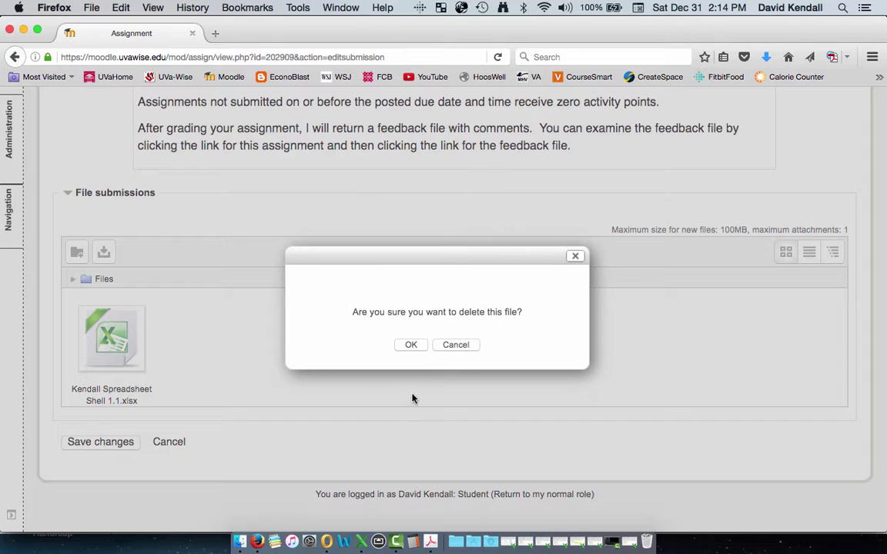
left_click(416, 348)
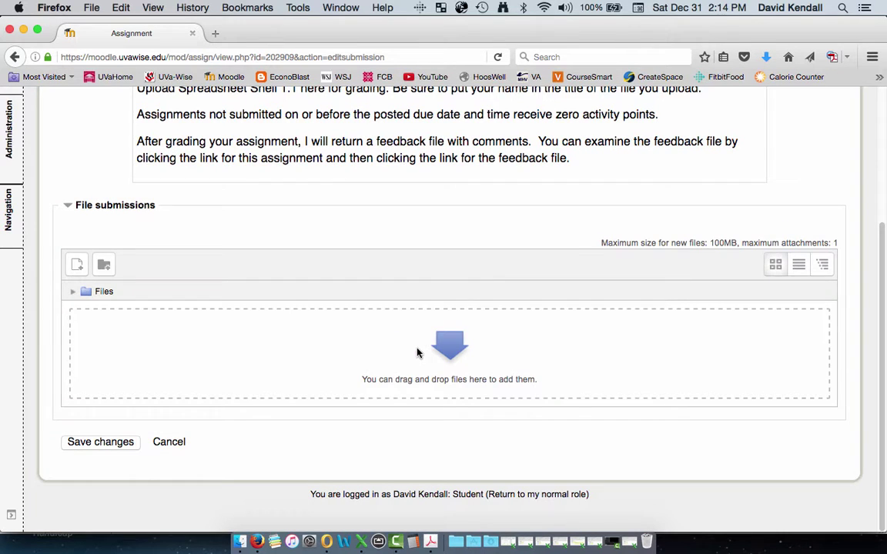
- Upload the surname-prefixed Spreadsheet Shell 1.1 workbook from the Desktop as the replacement submission file
left_click(76, 264)
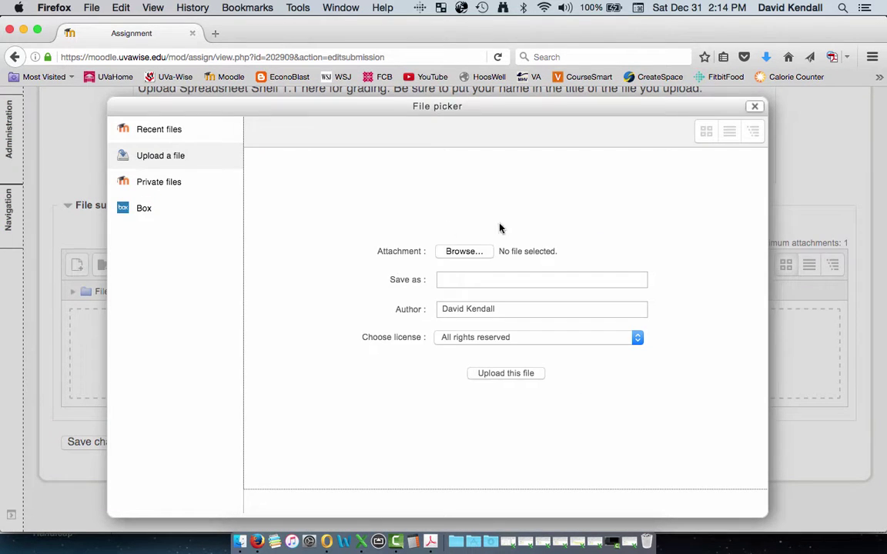
left_click(455, 251)
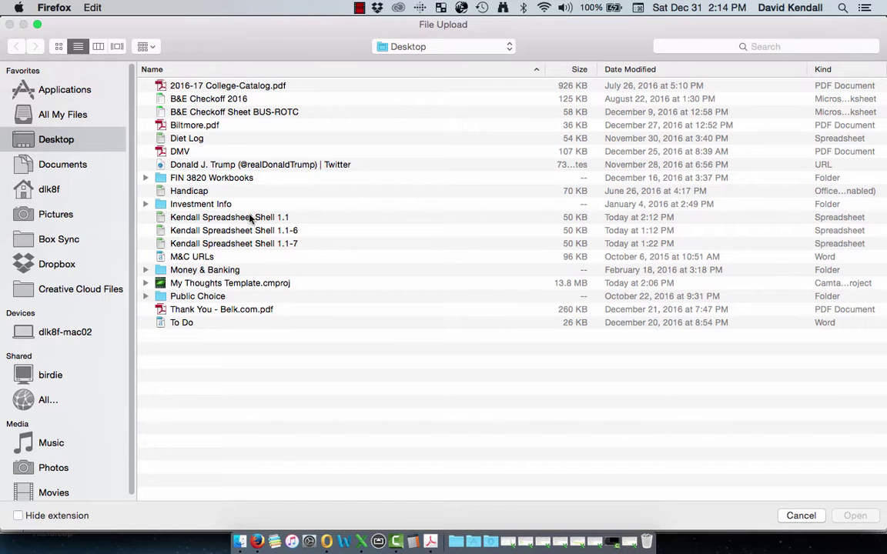
left_click(226, 217)
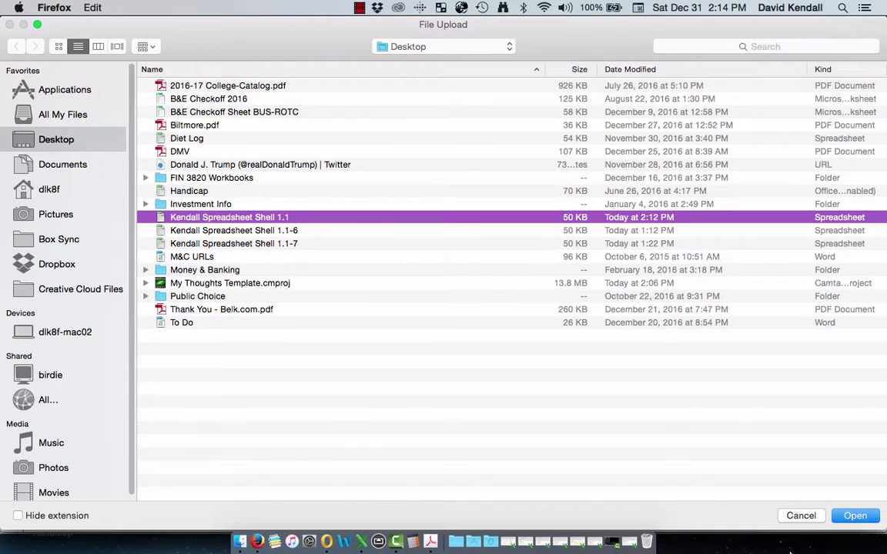
left_click(854, 515)
left_click(510, 374)
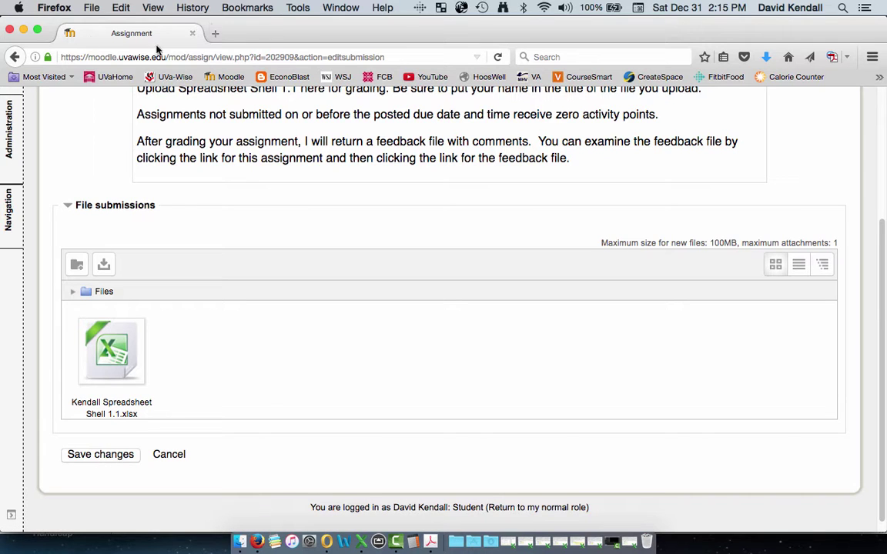
- Save the replacement workbook to the assignment submission and review the submission status, edit and submit options
left_click(100, 454)
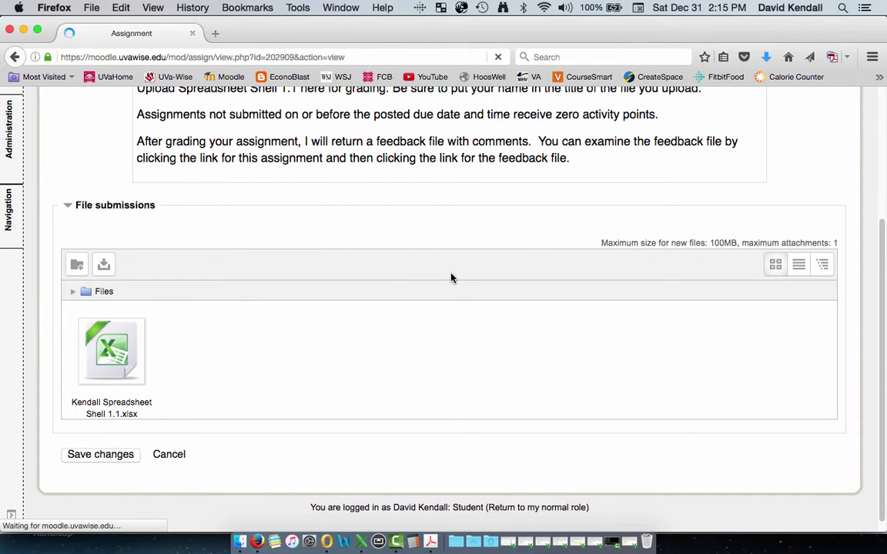
scroll(451, 275, "down", 6)
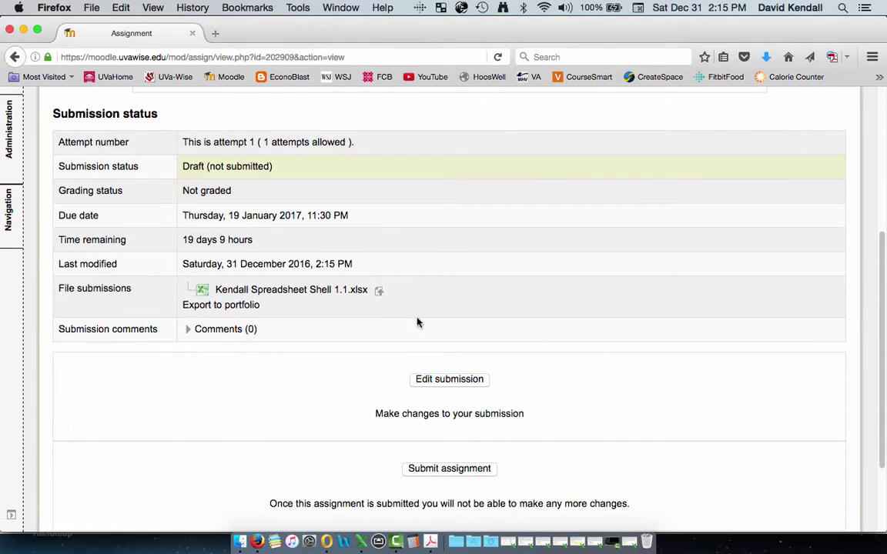
scroll(513, 313, "down", 3)
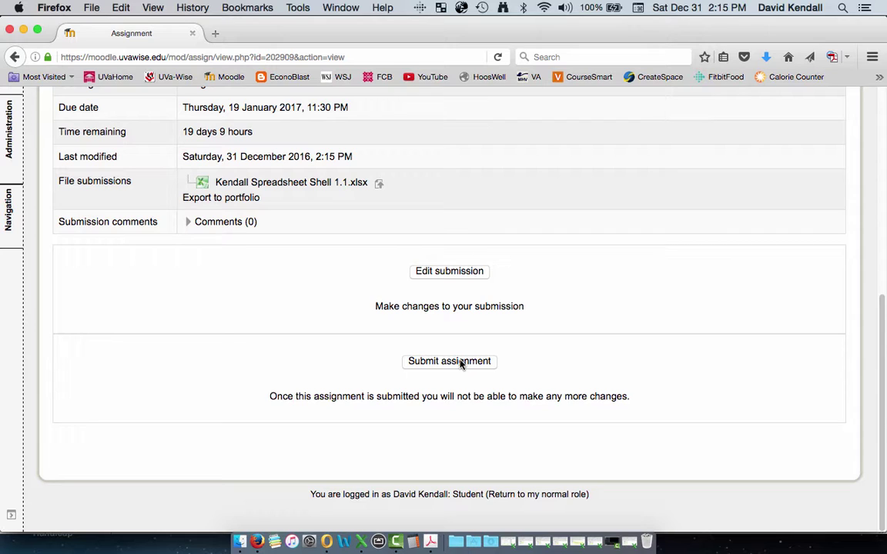
scroll(571, 211, "up", 3)
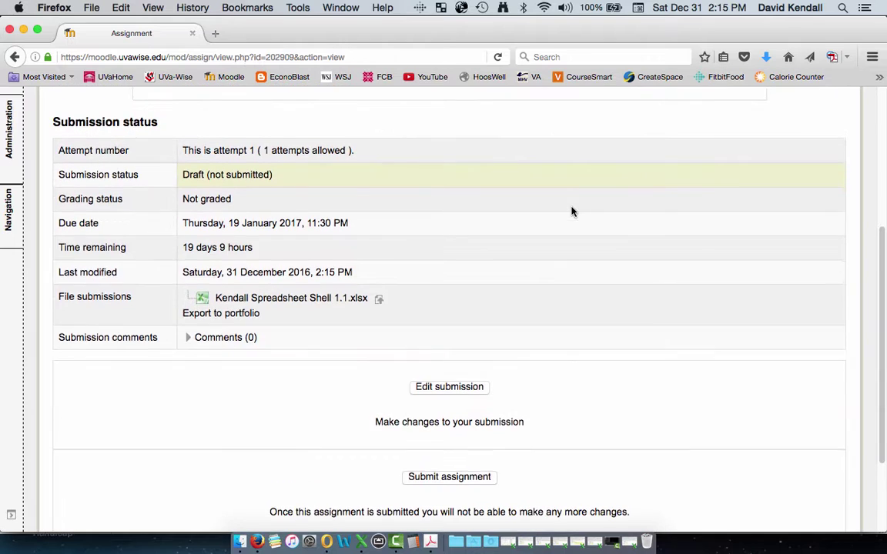
scroll(571, 211, "up", 6)
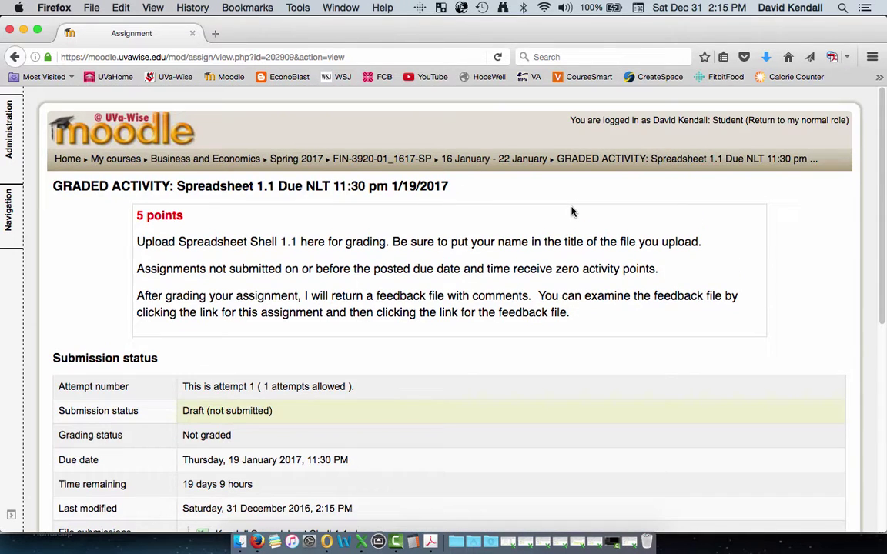
- Return to the FIN-3920-01_1617-SP course page, open the 16 January - 22 January section and locate the Spreadsheet 1.1 graded activity
left_click(385, 159)
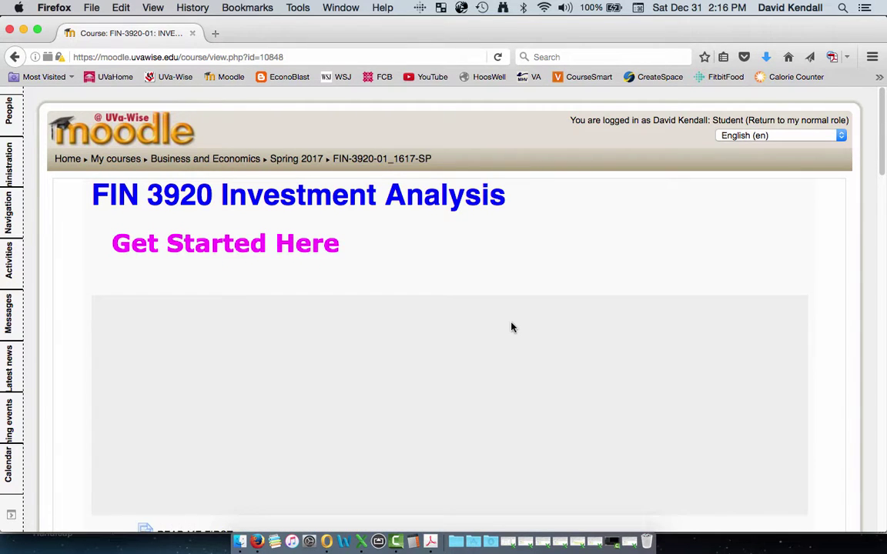
scroll(511, 328, "down", 10)
scroll(511, 328, "down", 15)
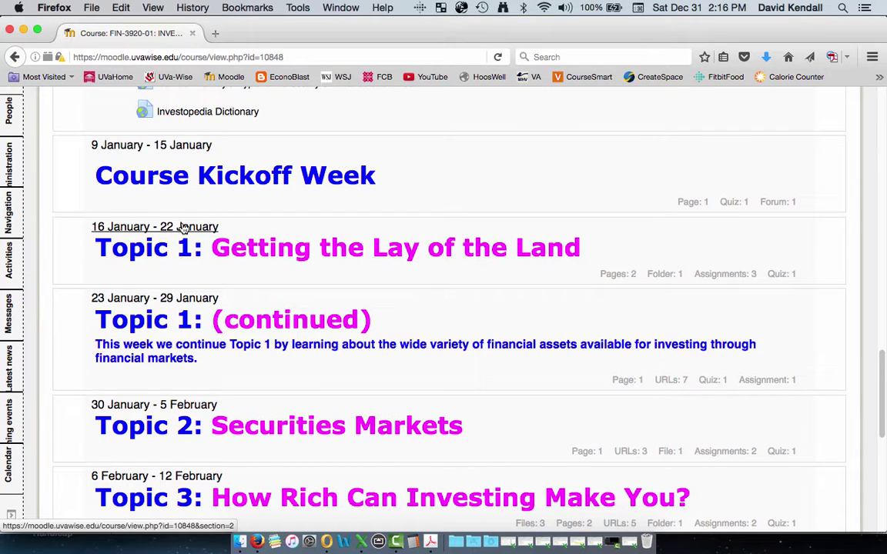
left_click(183, 228)
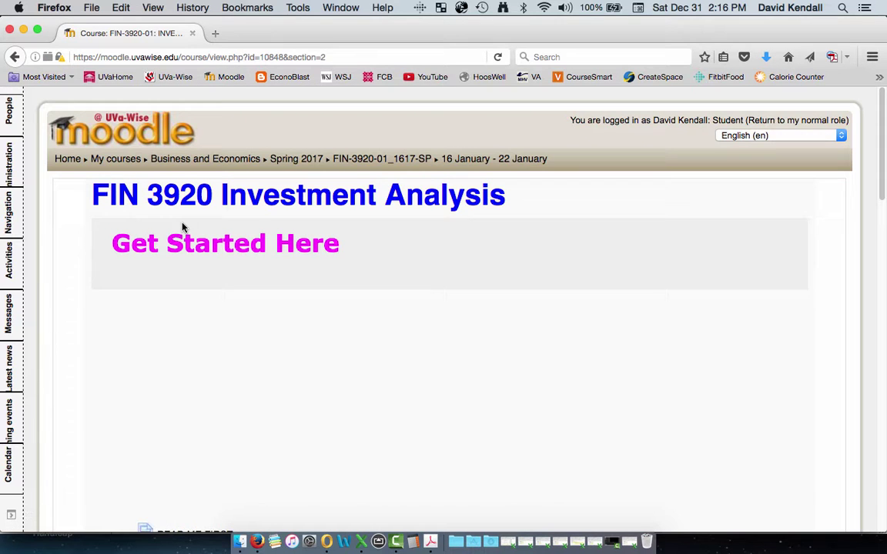
scroll(513, 213, "down", 9)
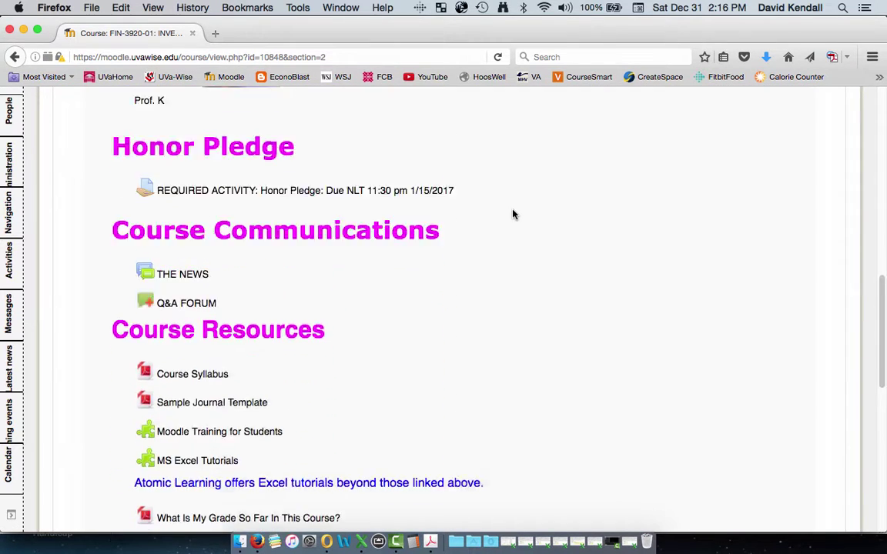
scroll(513, 213, "down", 10)
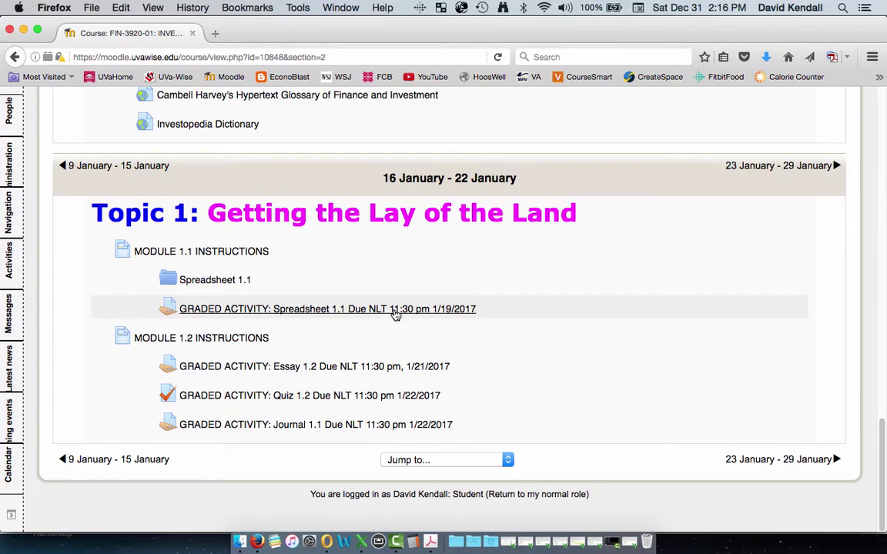